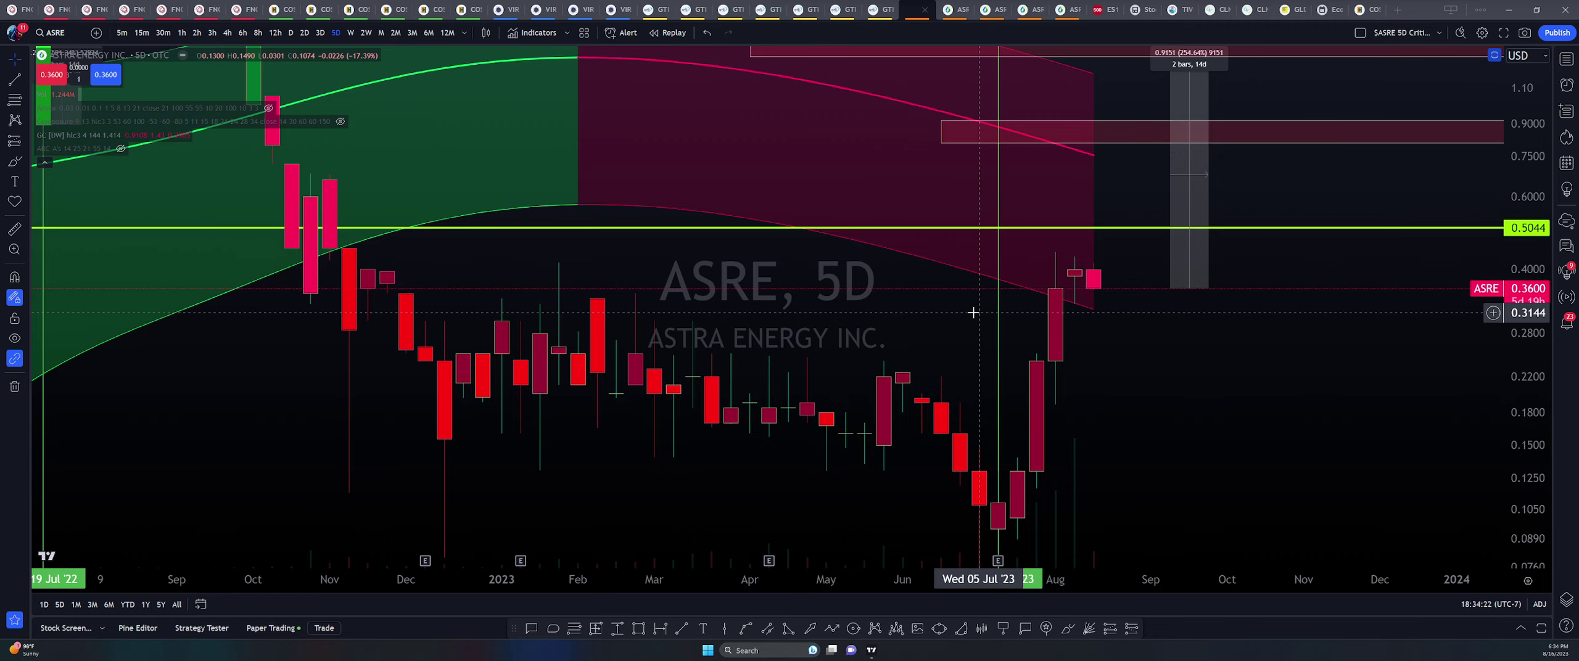
Step: View the recent candles of the ASRE 5-day chart with the coloured channel indicator hidden, and show the indicator again
{"action": "left_click_drag", "start_coordinate": [1183, 339], "coordinate": [1064, 412]}
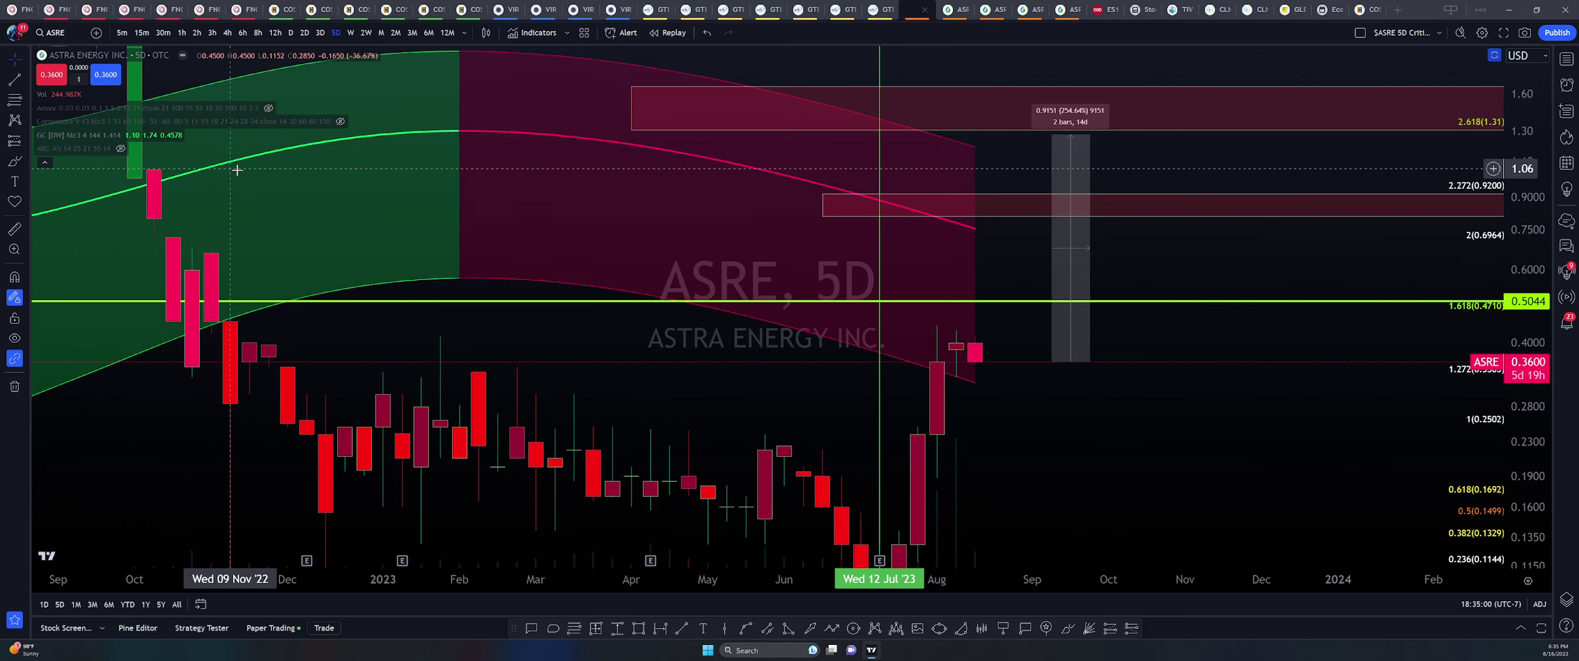
{"action": "left_click", "coordinate": [129, 136]}
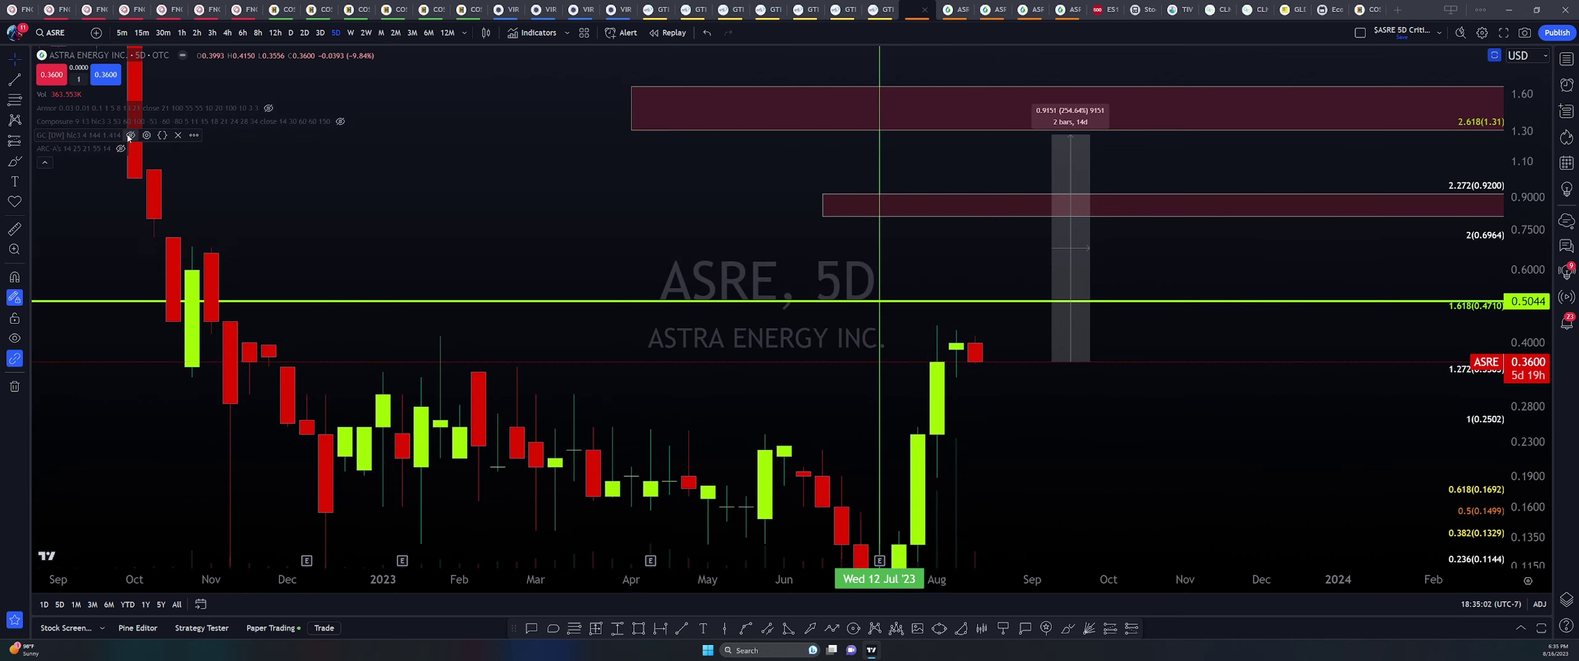
{"action": "left_click", "coordinate": [130, 136]}
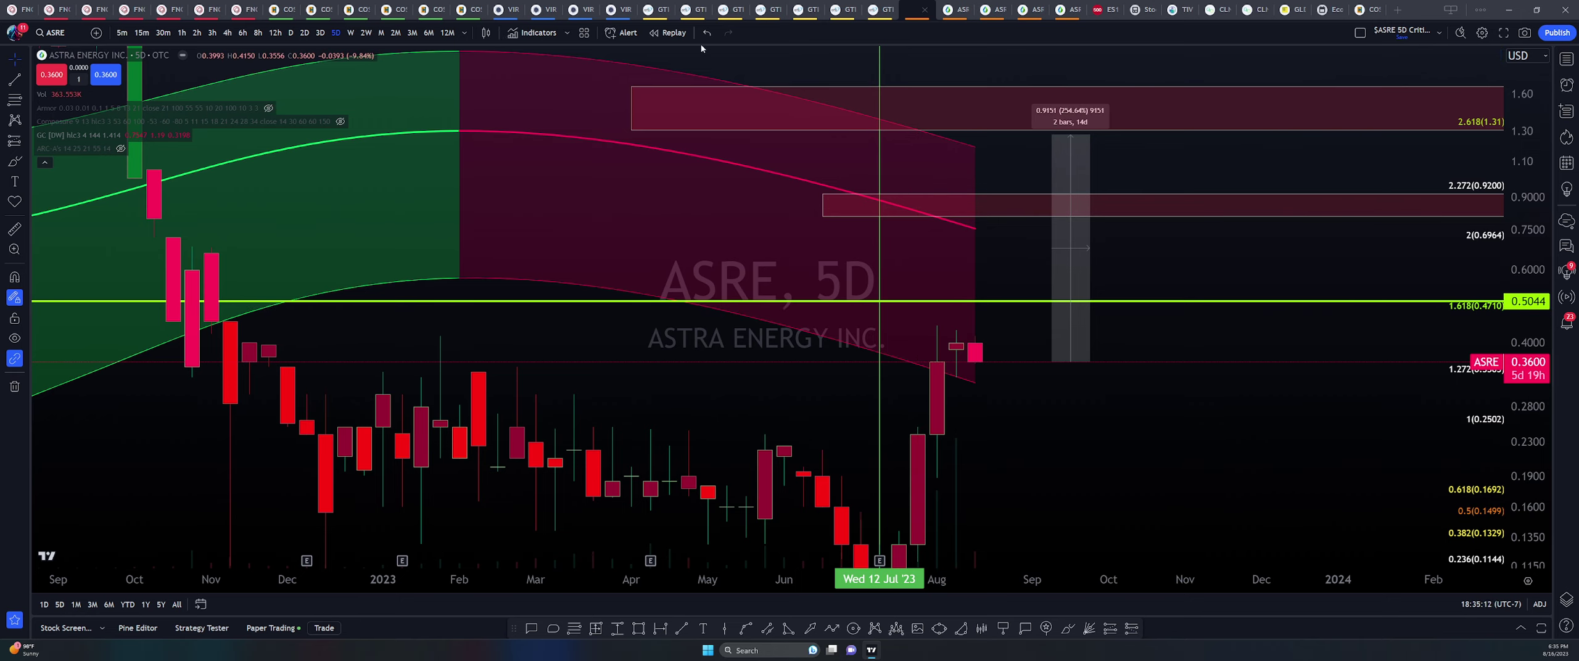
Step: Compare the ASRE 3-day moving-average chart with the 5-day channel chart, ending on the 5-day chart
{"action": "left_click", "coordinate": [951, 11]}
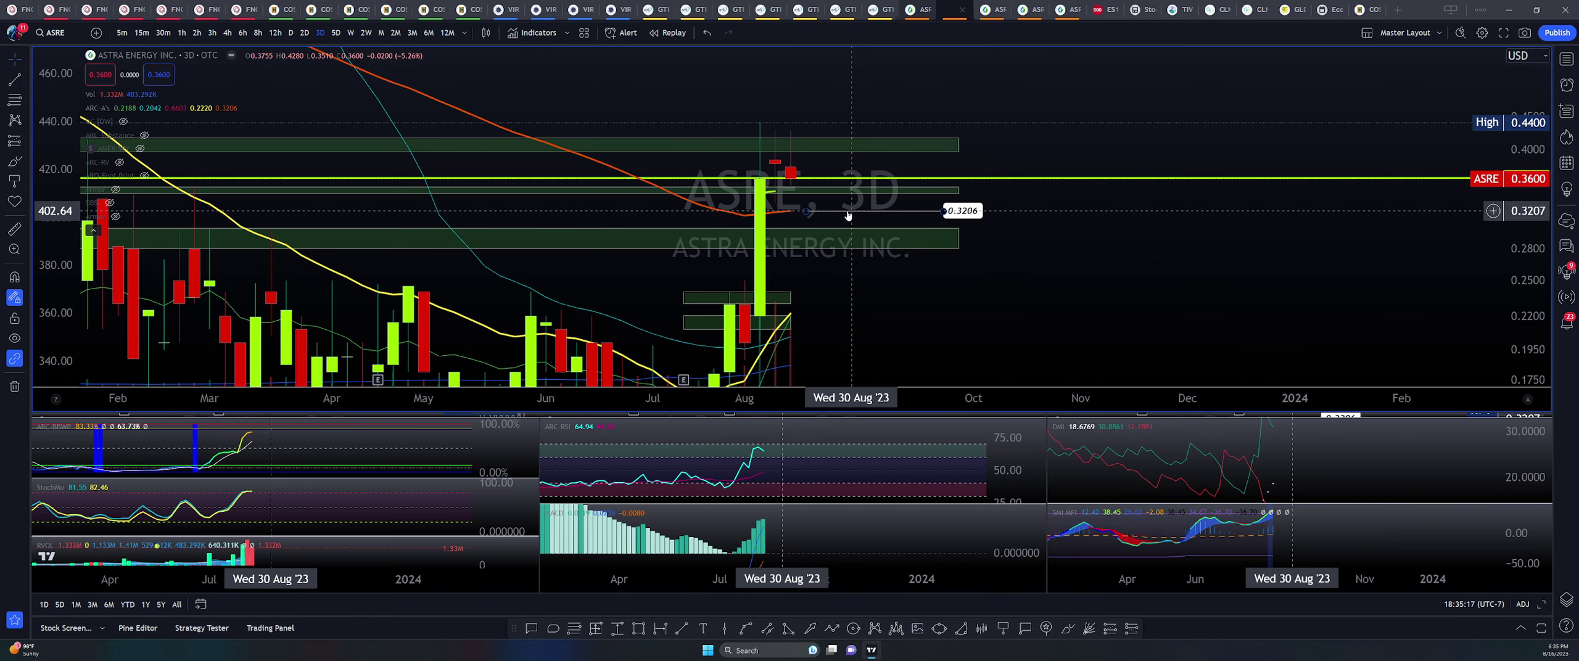
{"action": "left_click_drag", "start_coordinate": [849, 216], "coordinate": [918, 154]}
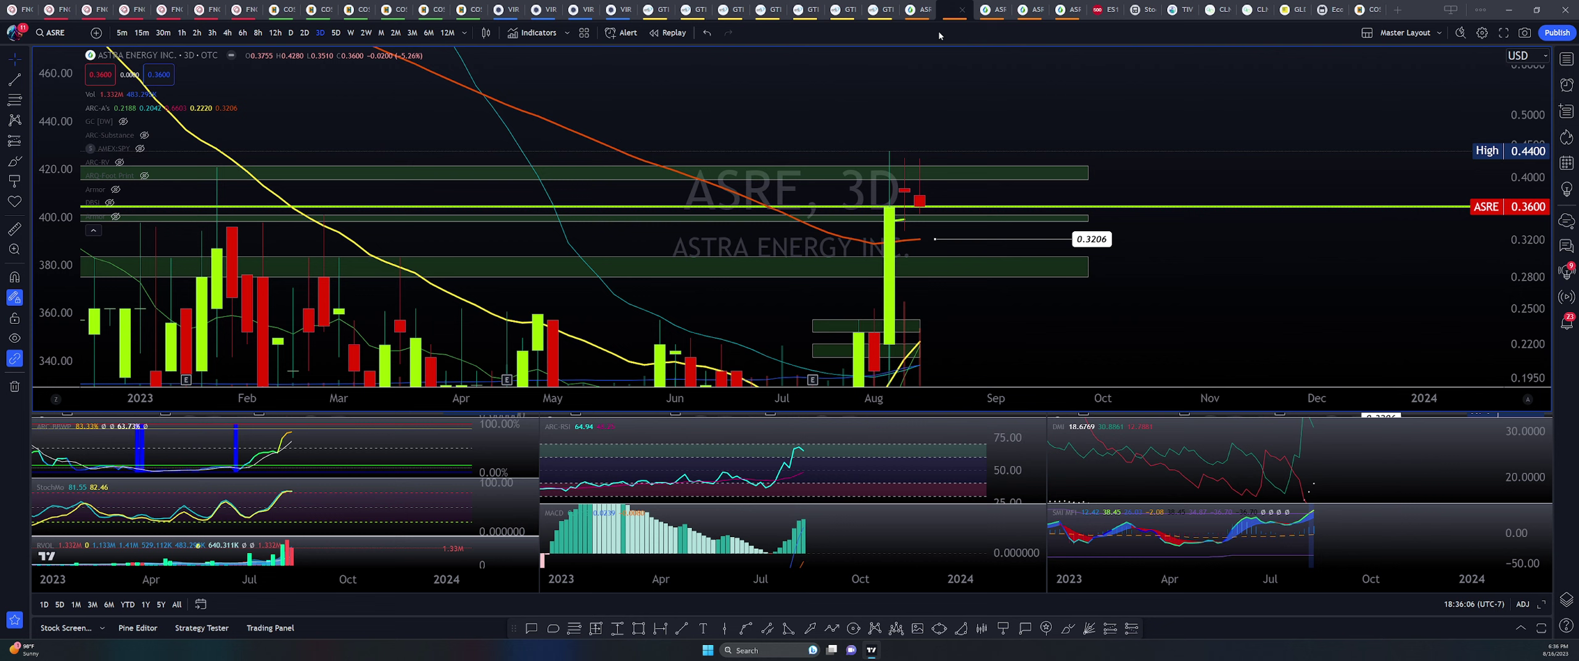
{"action": "left_click", "coordinate": [916, 8]}
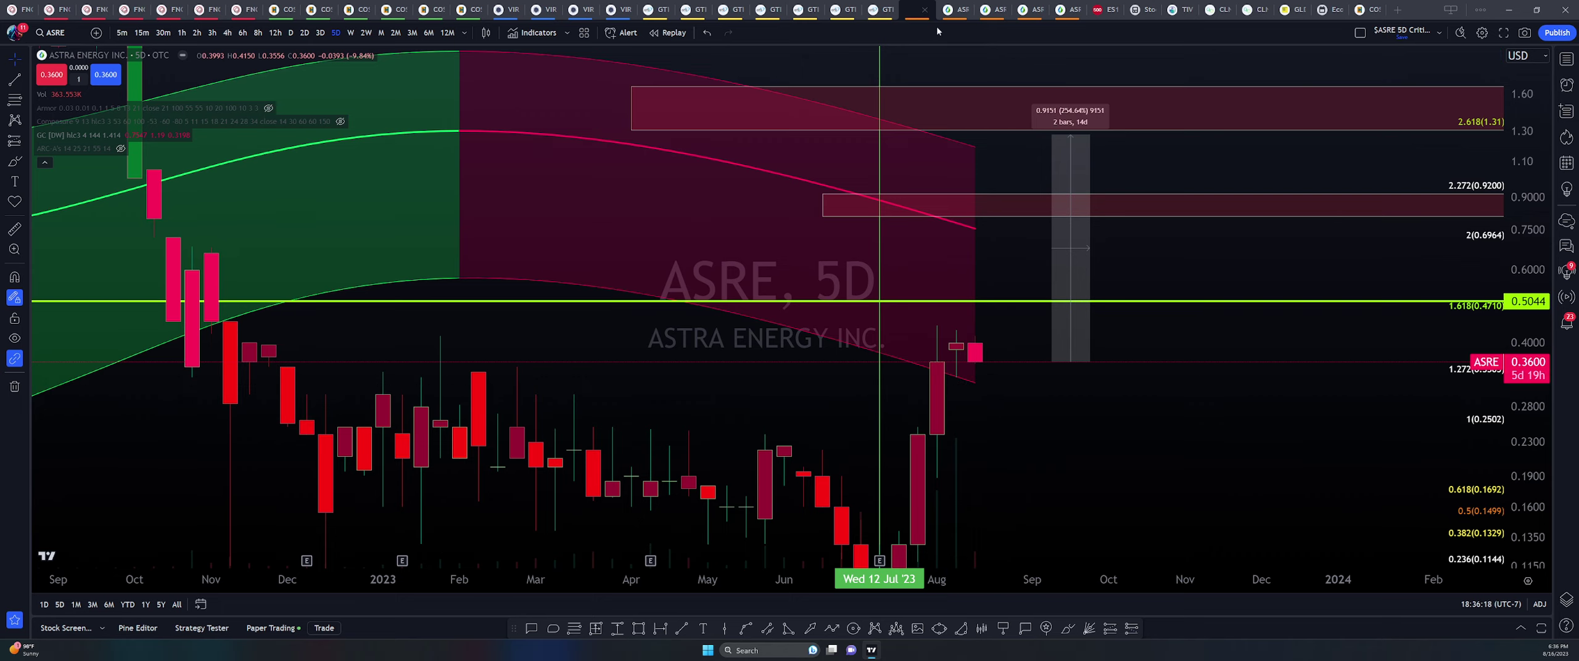
{"action": "left_click", "coordinate": [956, 8]}
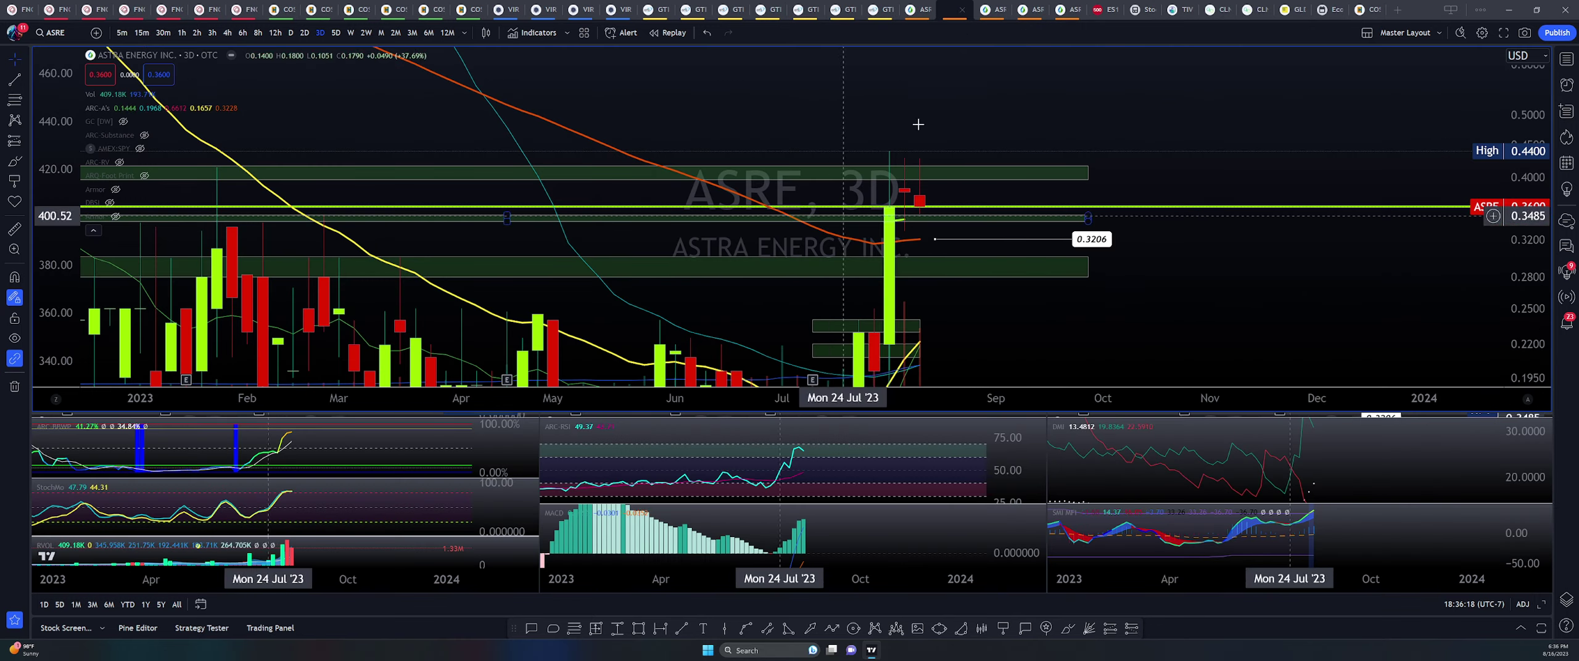
{"action": "left_click", "coordinate": [917, 9]}
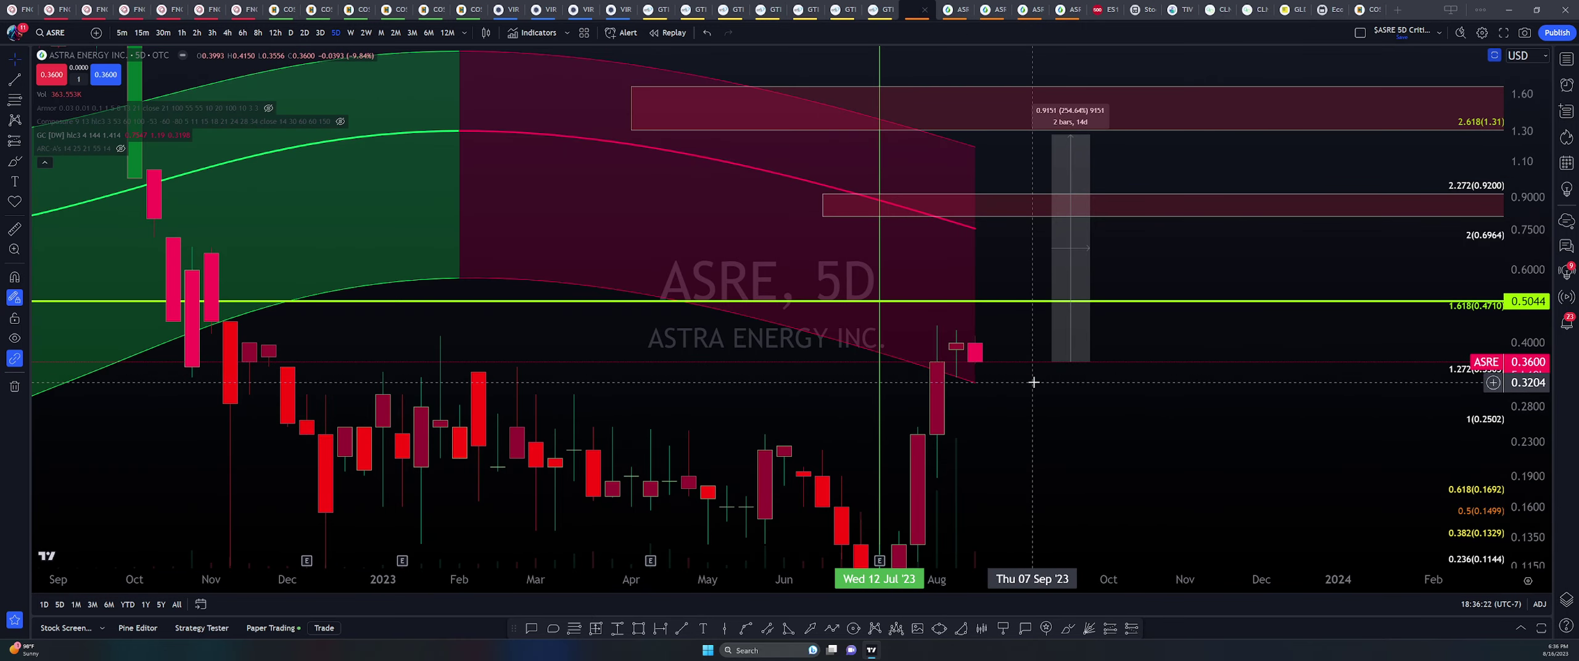
Step: Examine the ASRE daily chart around August 2023, including the red box below the latest candles
{"action": "left_click", "coordinate": [992, 9]}
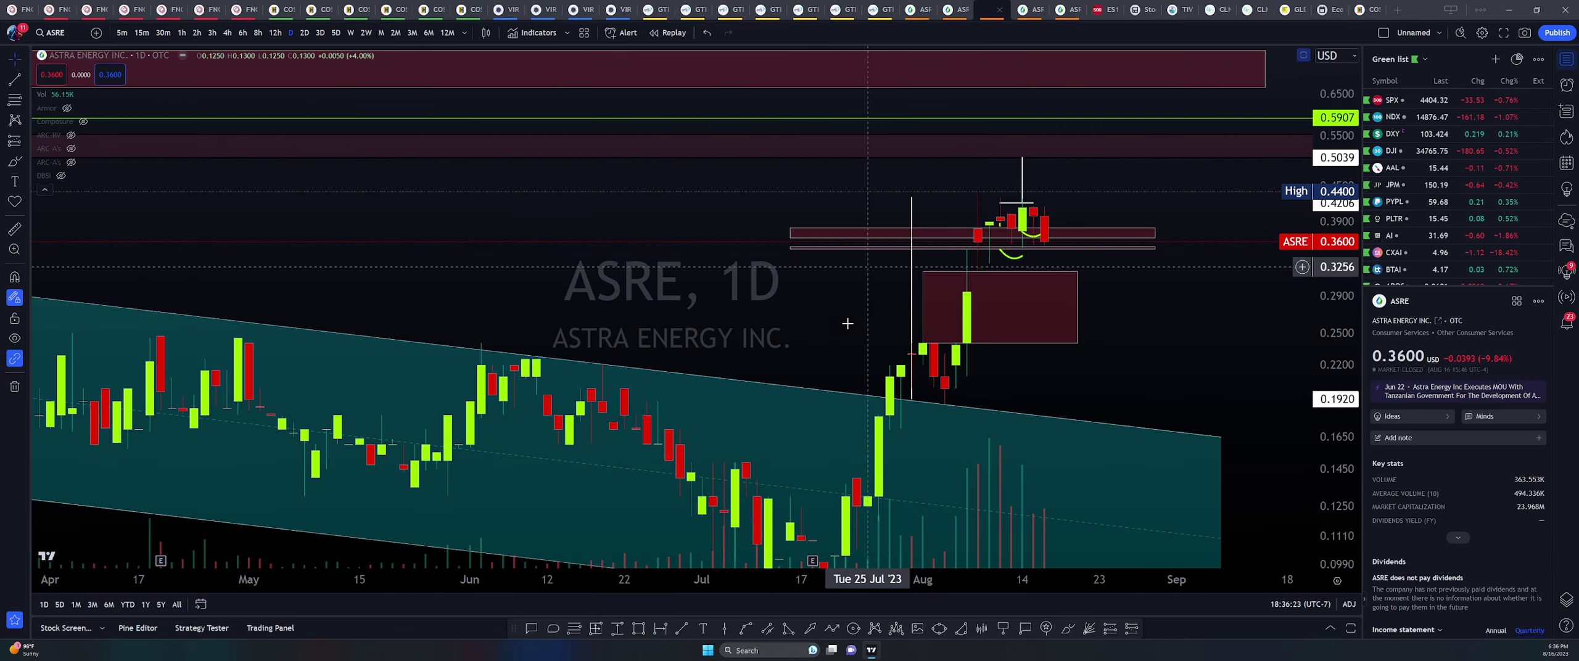
{"action": "scroll", "coordinate": [751, 321], "scroll_direction": "up", "scroll_amount": 2}
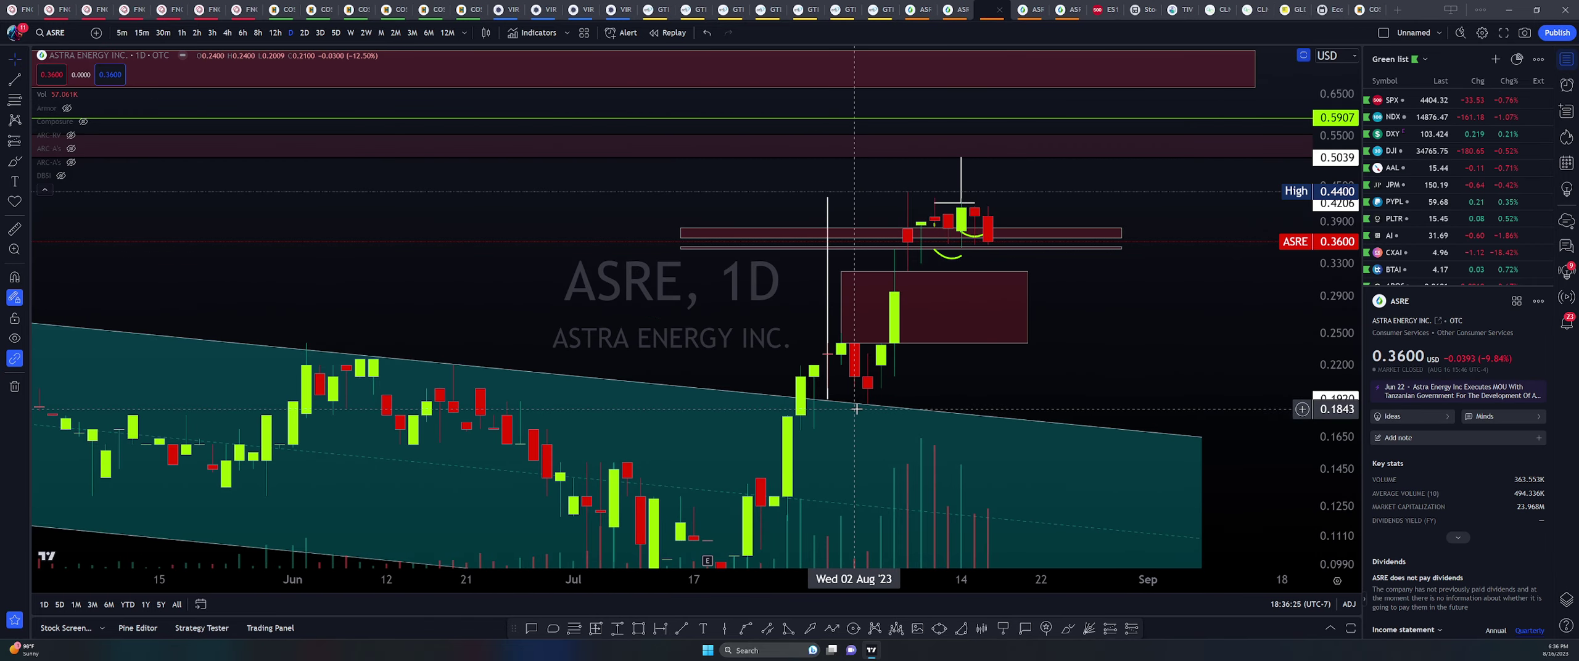
{"action": "left_click_drag", "start_coordinate": [996, 371], "coordinate": [894, 393]}
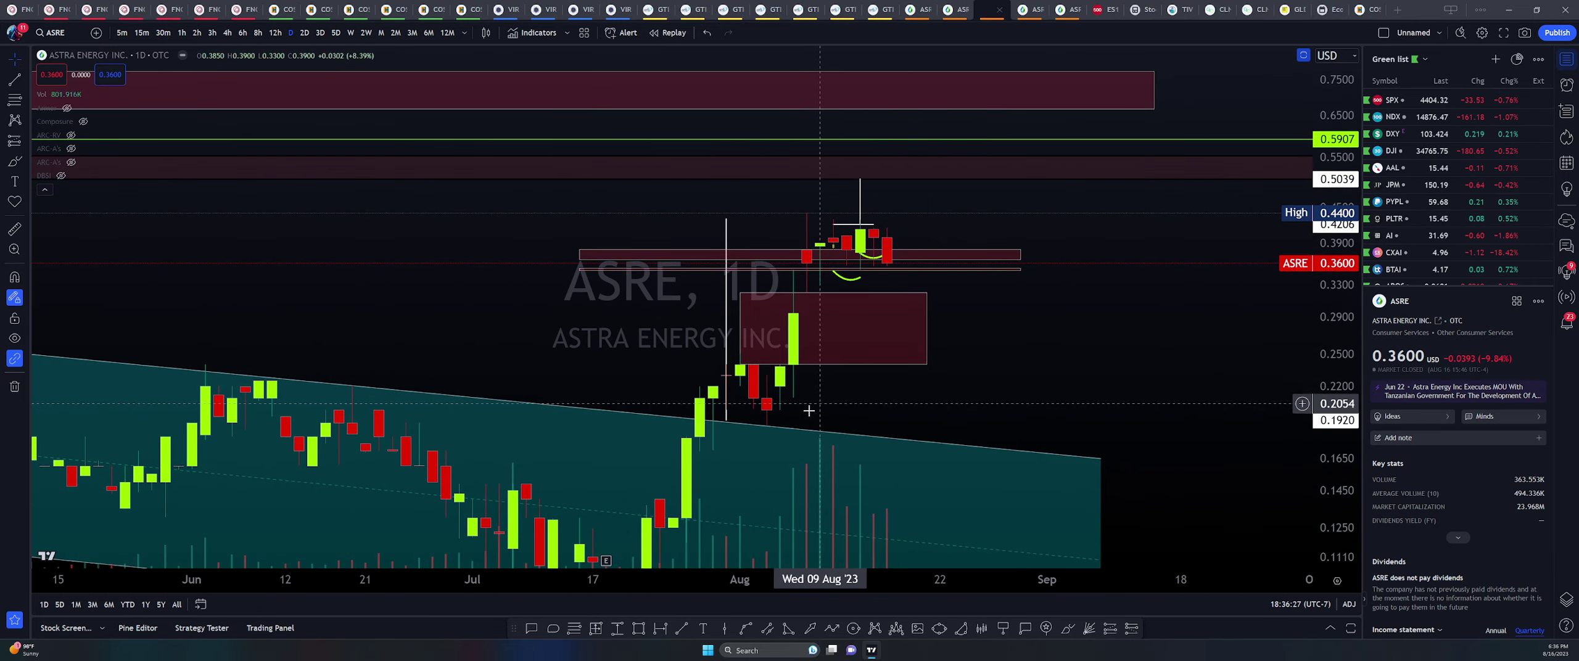
{"action": "left_click", "coordinate": [803, 295]}
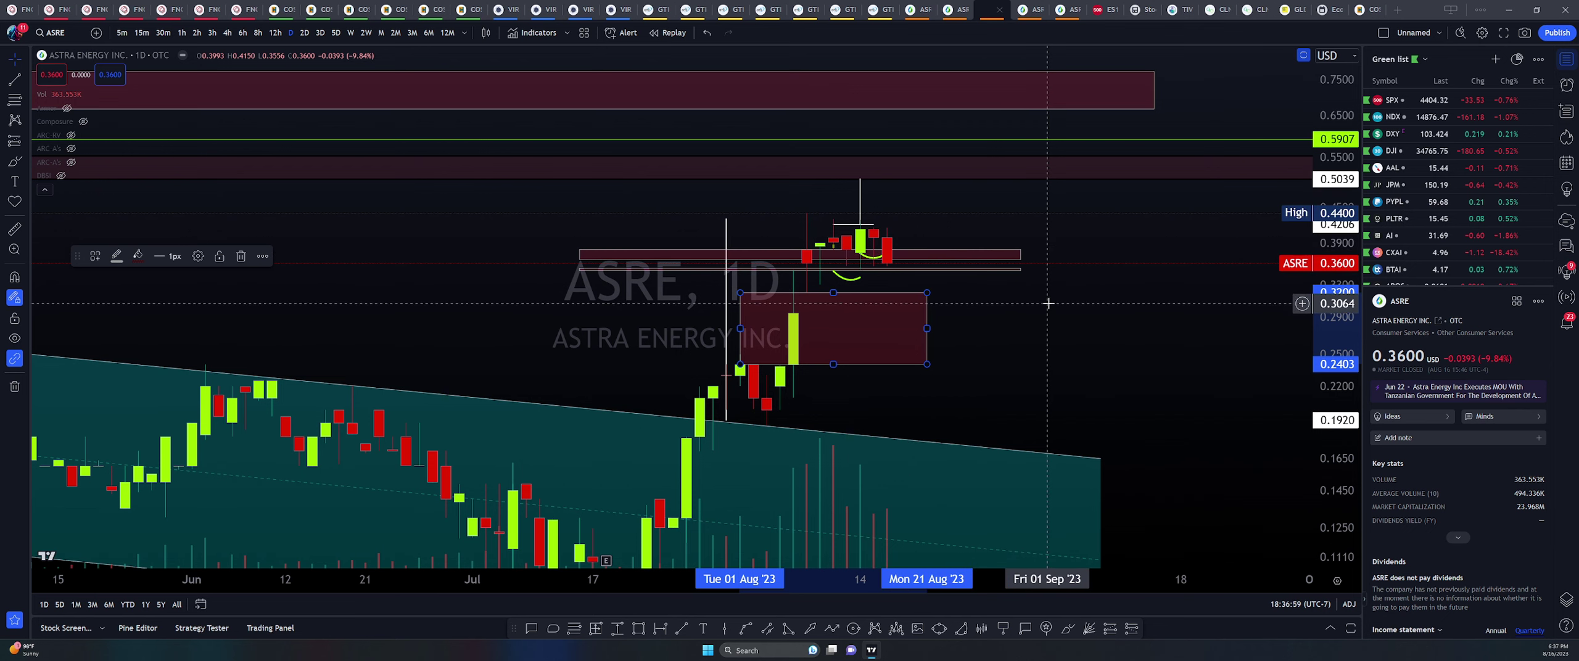
{"action": "left_click_drag", "start_coordinate": [1048, 303], "coordinate": [950, 328]}
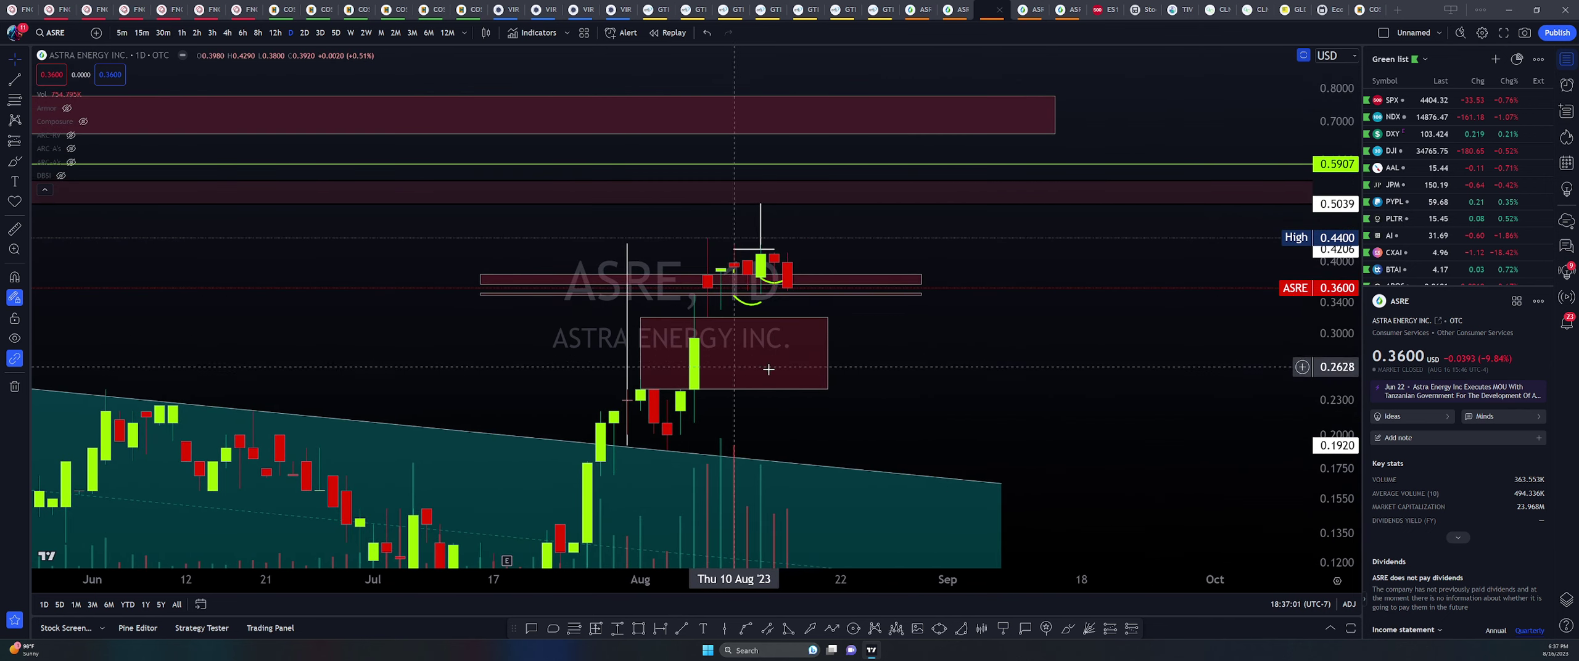
{"action": "left_click", "coordinate": [783, 327]}
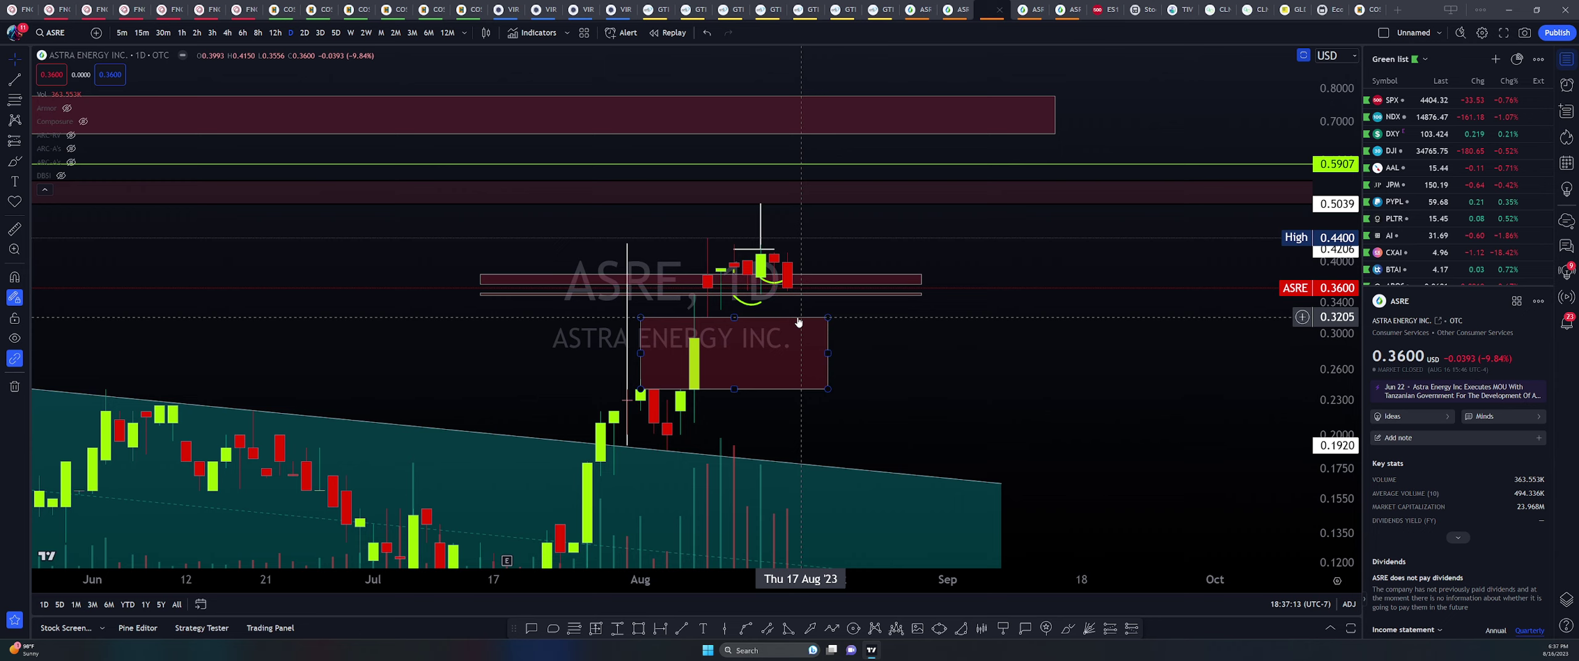
{"action": "left_click", "coordinate": [860, 201]}
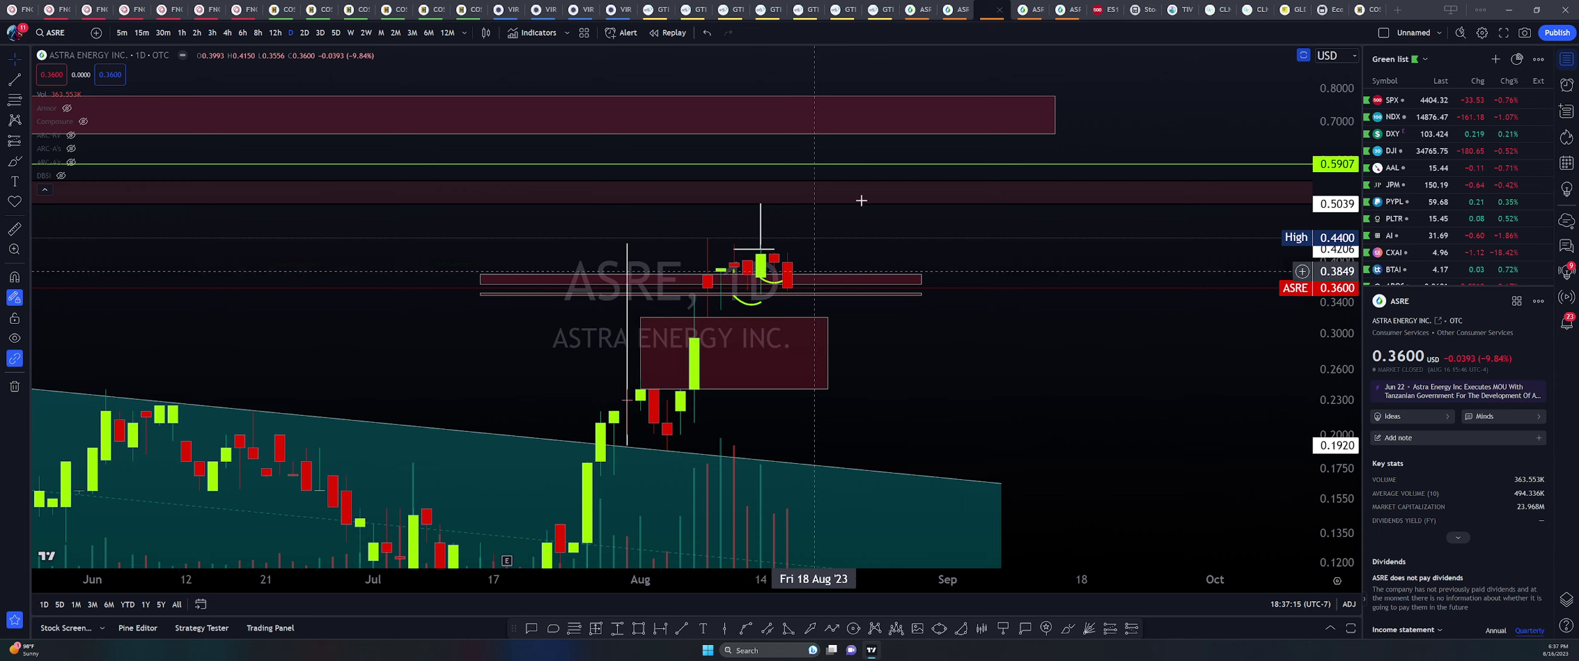
Step: Review the ASRE 2-month chart's price history relative to its mean line
{"action": "left_click", "coordinate": [1022, 10]}
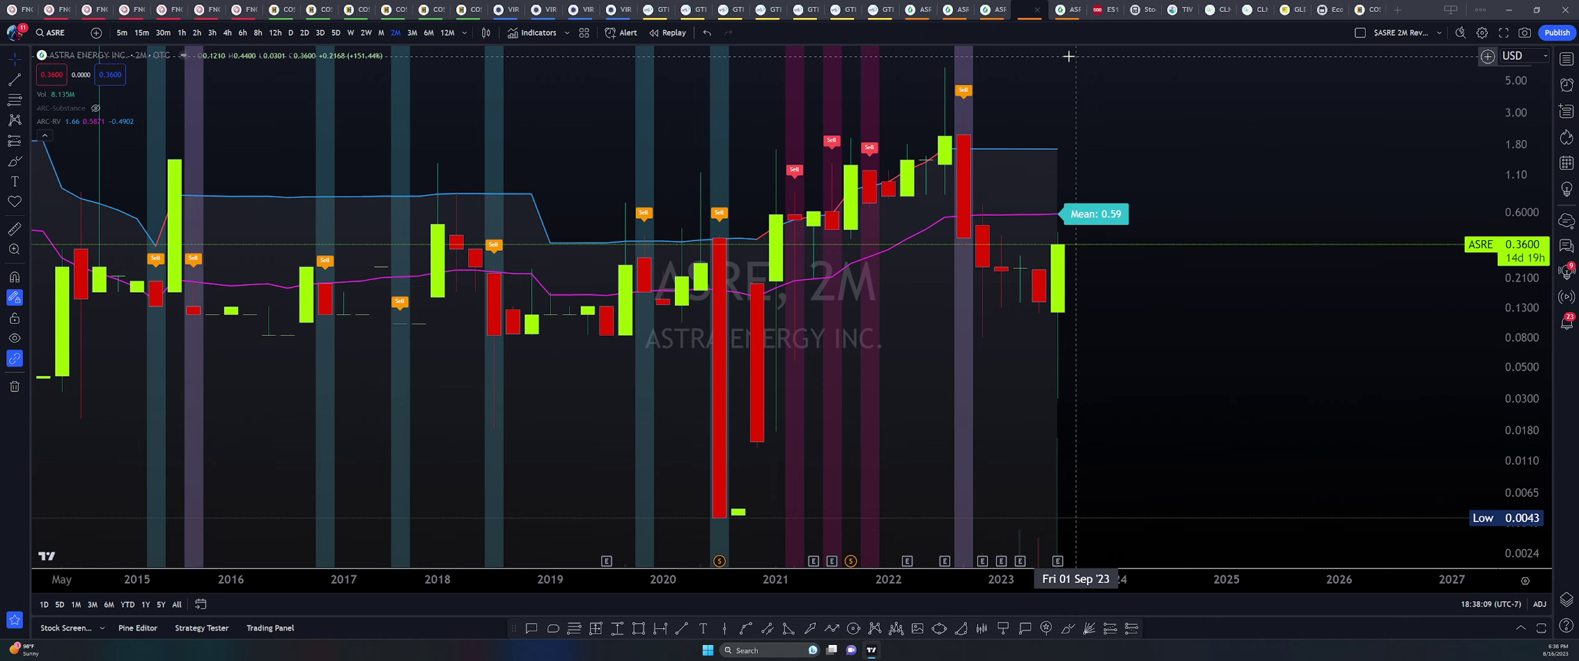
{"action": "scroll", "coordinate": [1174, 113], "scroll_direction": "down", "scroll_amount": 2}
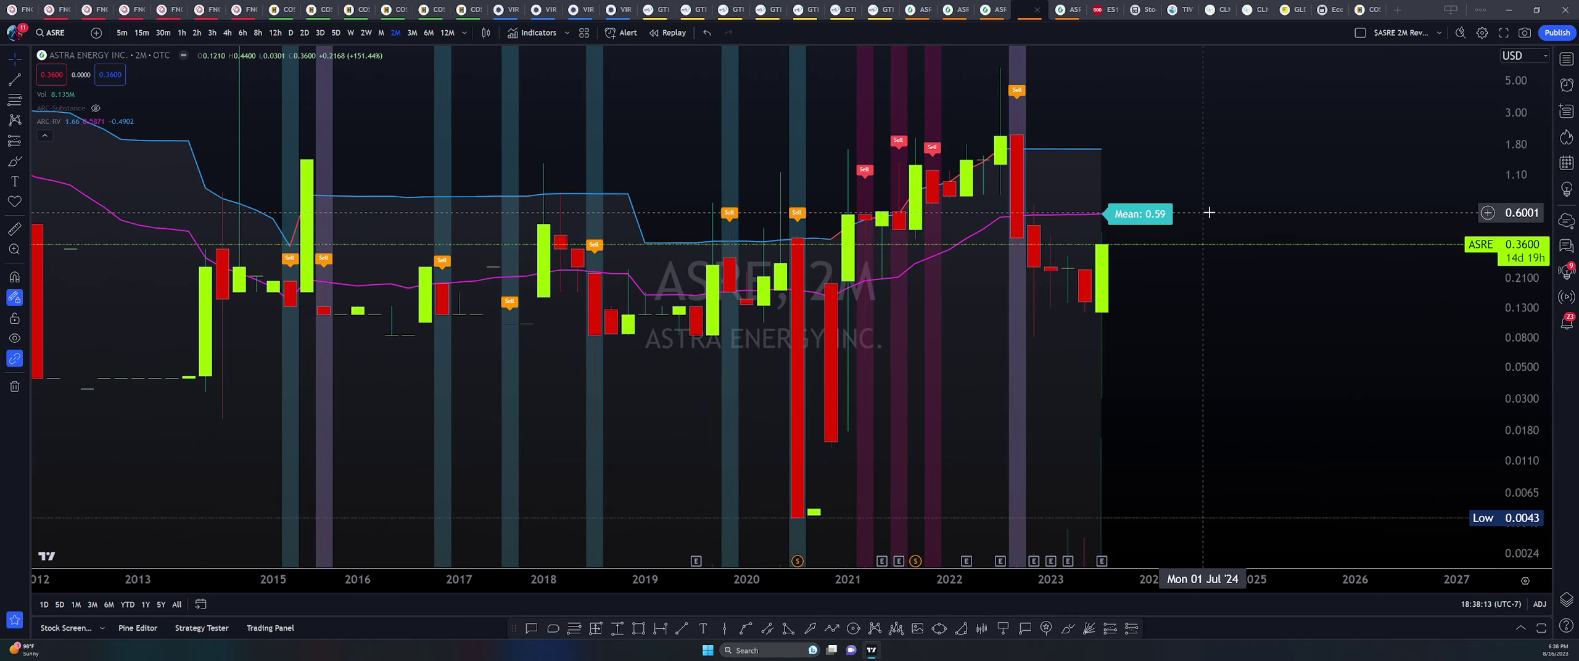
Step: Examine the ASRE daily chart's long-term history and recent breakout, briefly showing the indicator panes below the price
{"action": "left_click", "coordinate": [985, 11]}
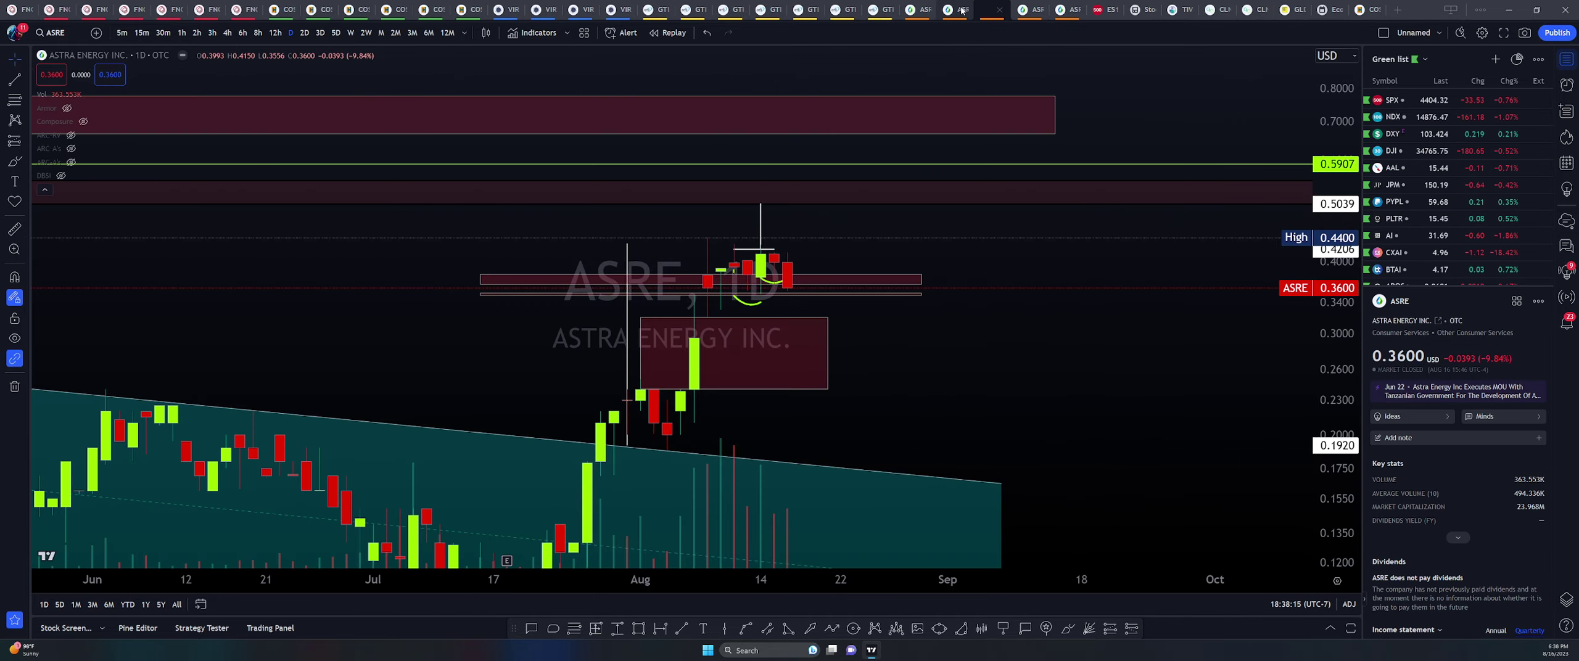
{"action": "scroll", "coordinate": [1037, 315], "scroll_direction": "down", "scroll_amount": 5}
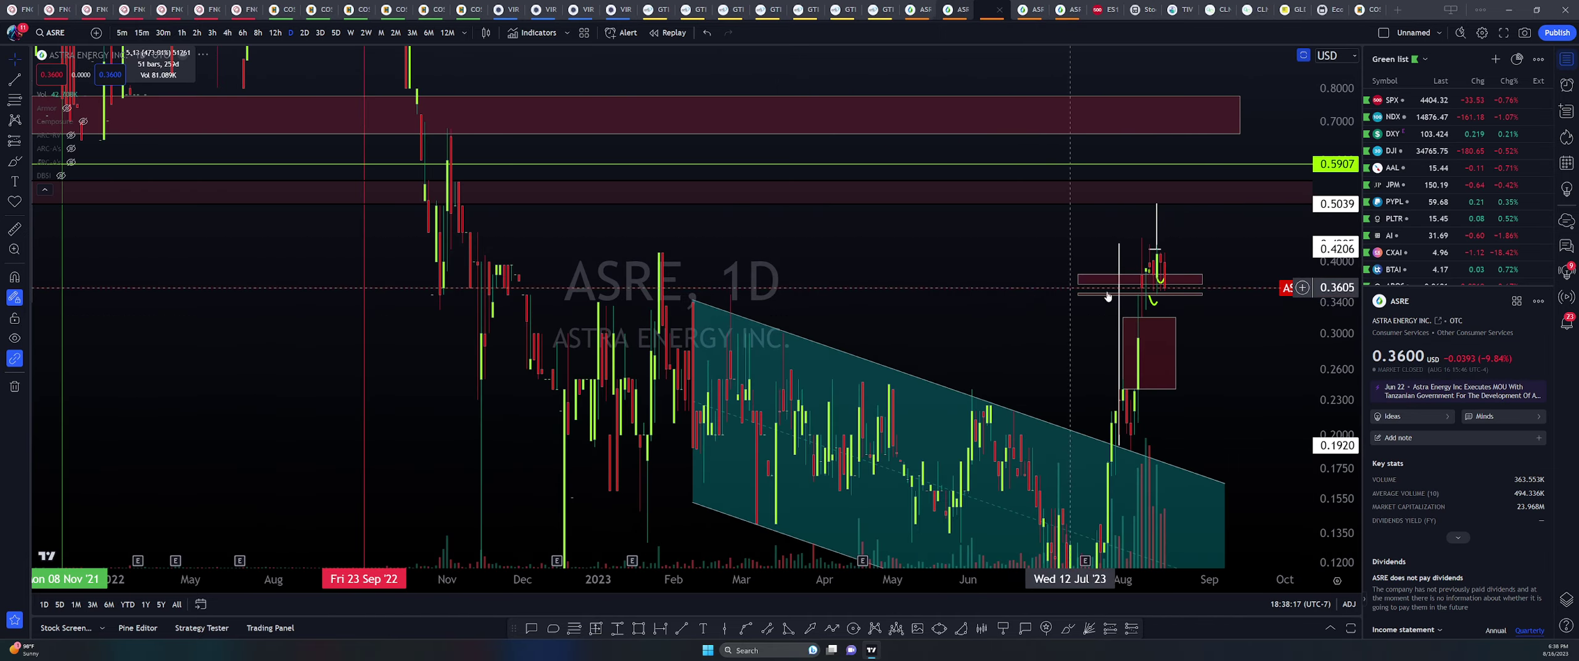
{"action": "left_click_drag", "start_coordinate": [1252, 334], "coordinate": [763, 387]}
{"action": "scroll", "coordinate": [763, 387], "scroll_direction": "down", "scroll_amount": 10}
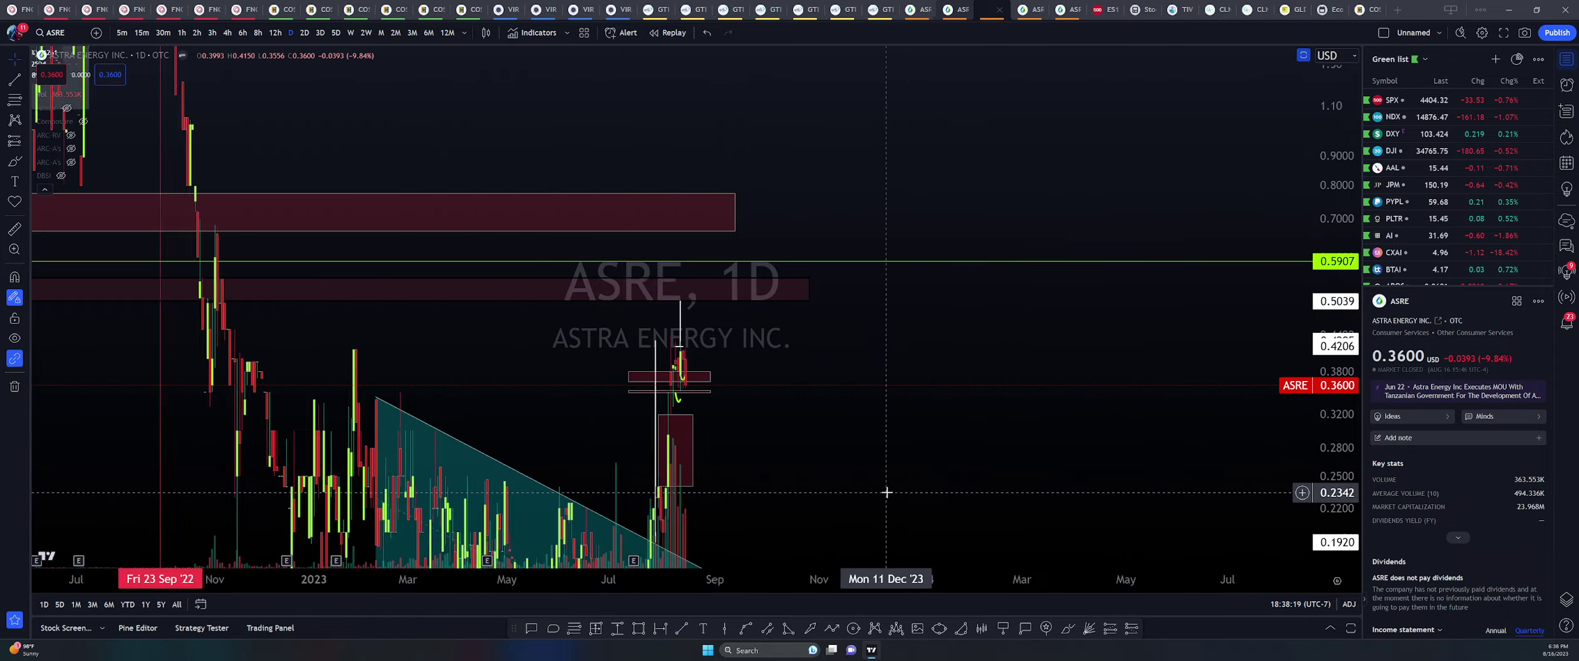
{"action": "scroll", "coordinate": [764, 392], "scroll_direction": "up", "scroll_amount": 10}
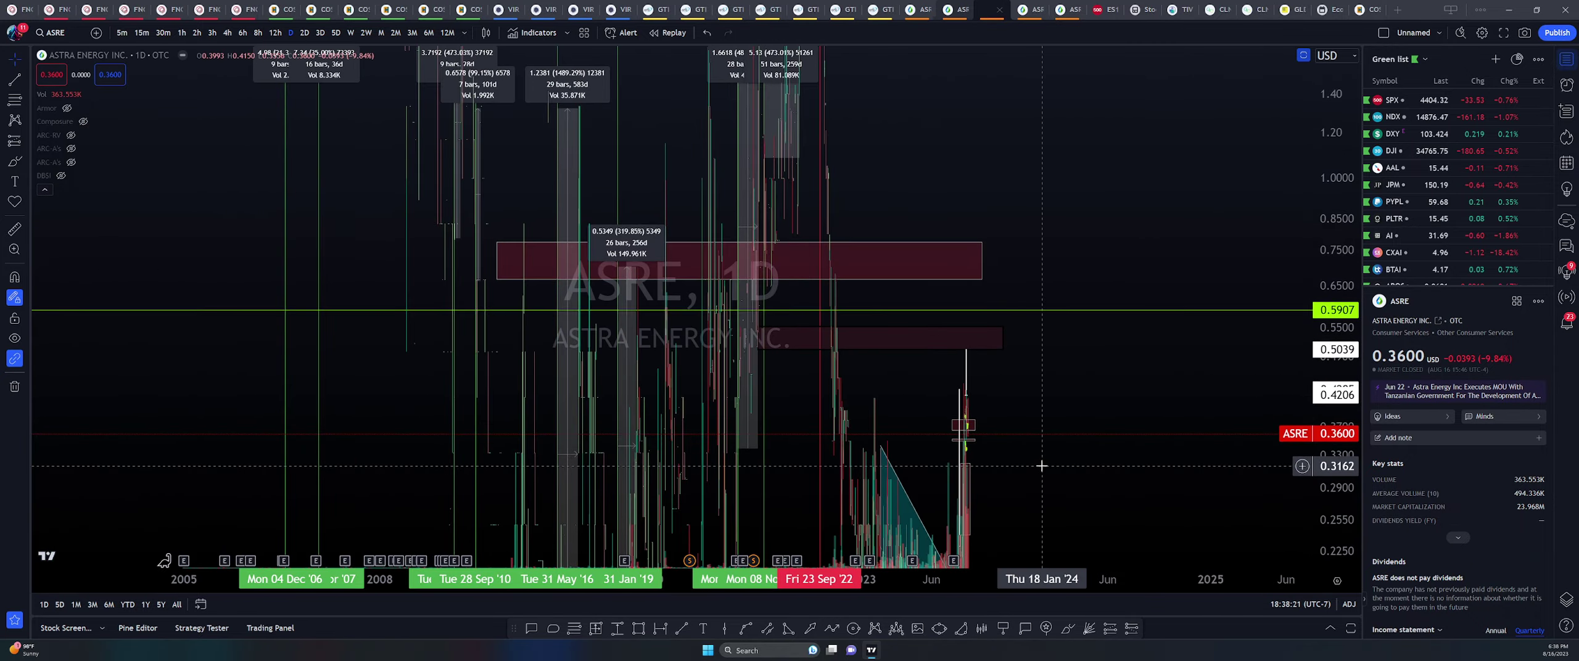
{"action": "scroll", "coordinate": [973, 325], "scroll_direction": "down", "scroll_amount": 10}
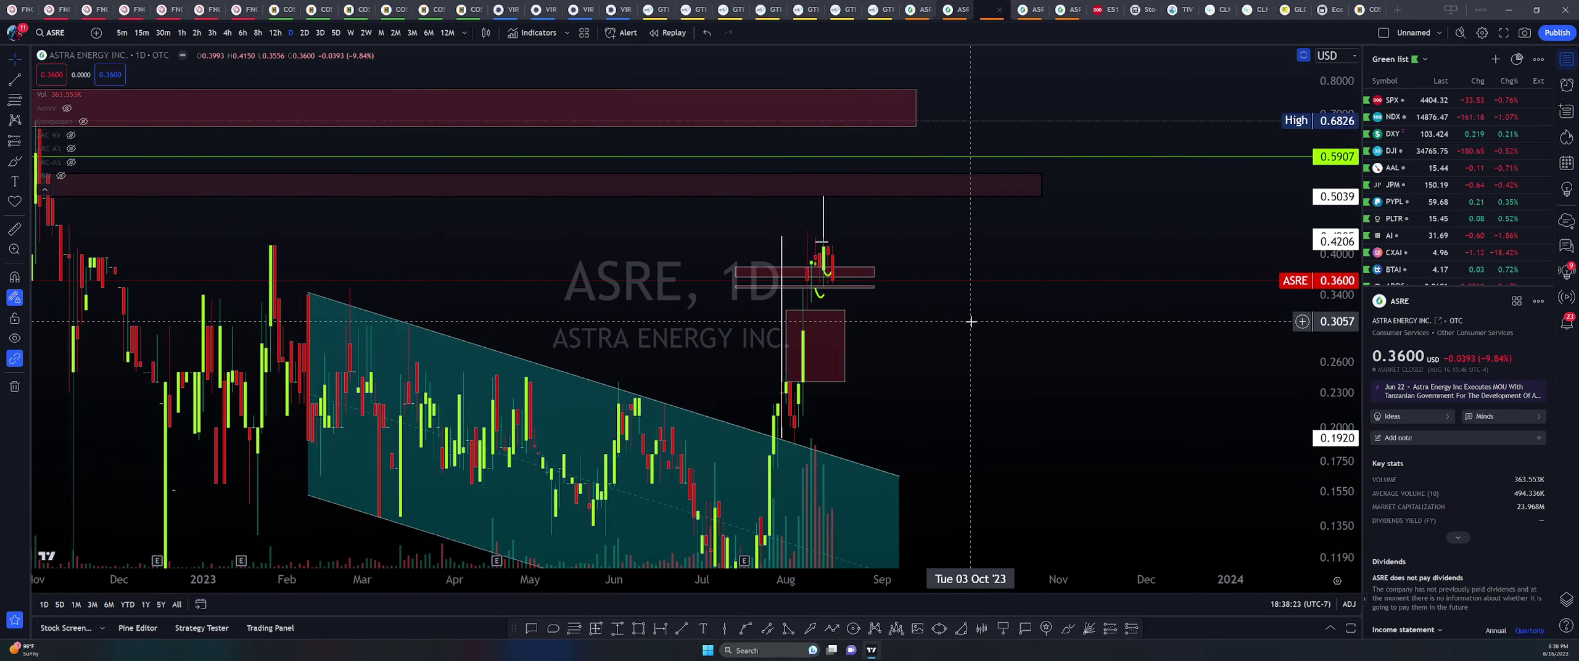
{"action": "scroll", "coordinate": [972, 326], "scroll_direction": "up", "scroll_amount": 10}
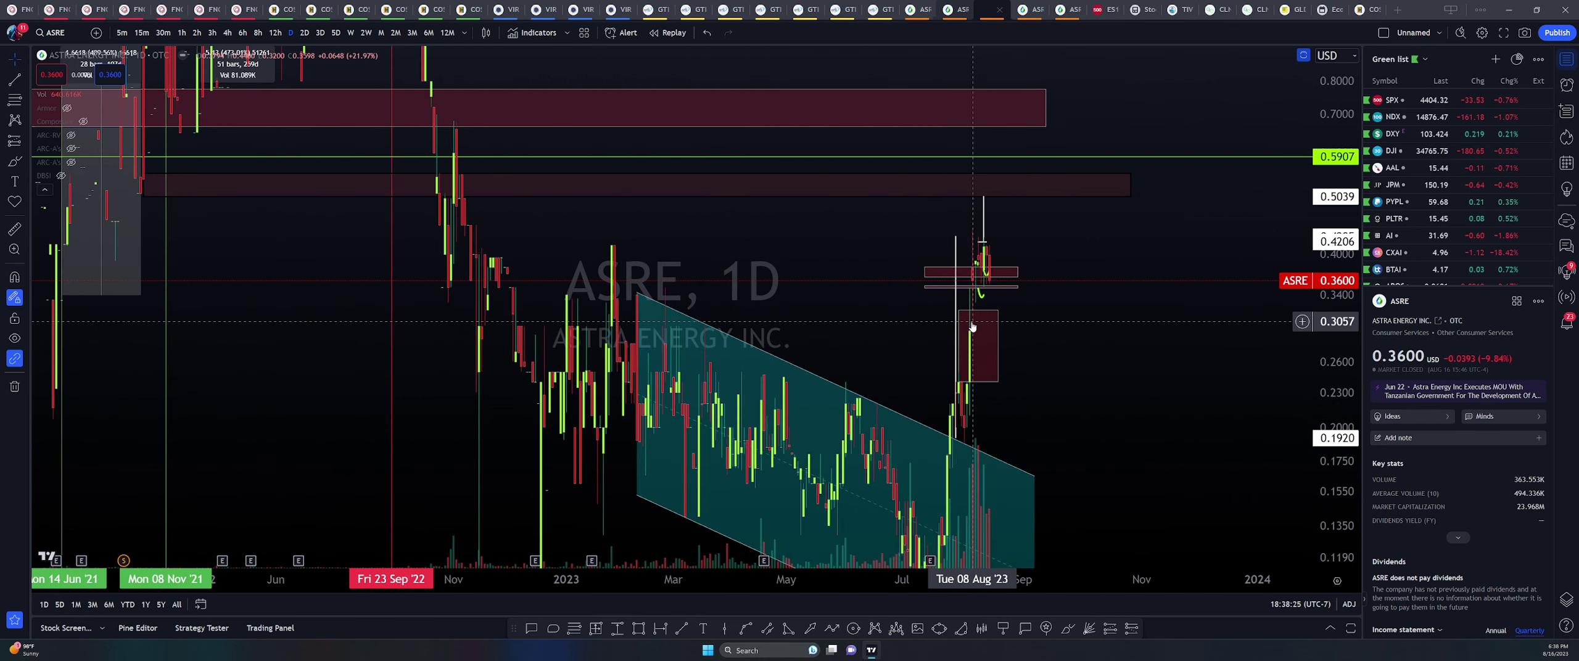
{"action": "double_click", "coordinate": [1172, 327]}
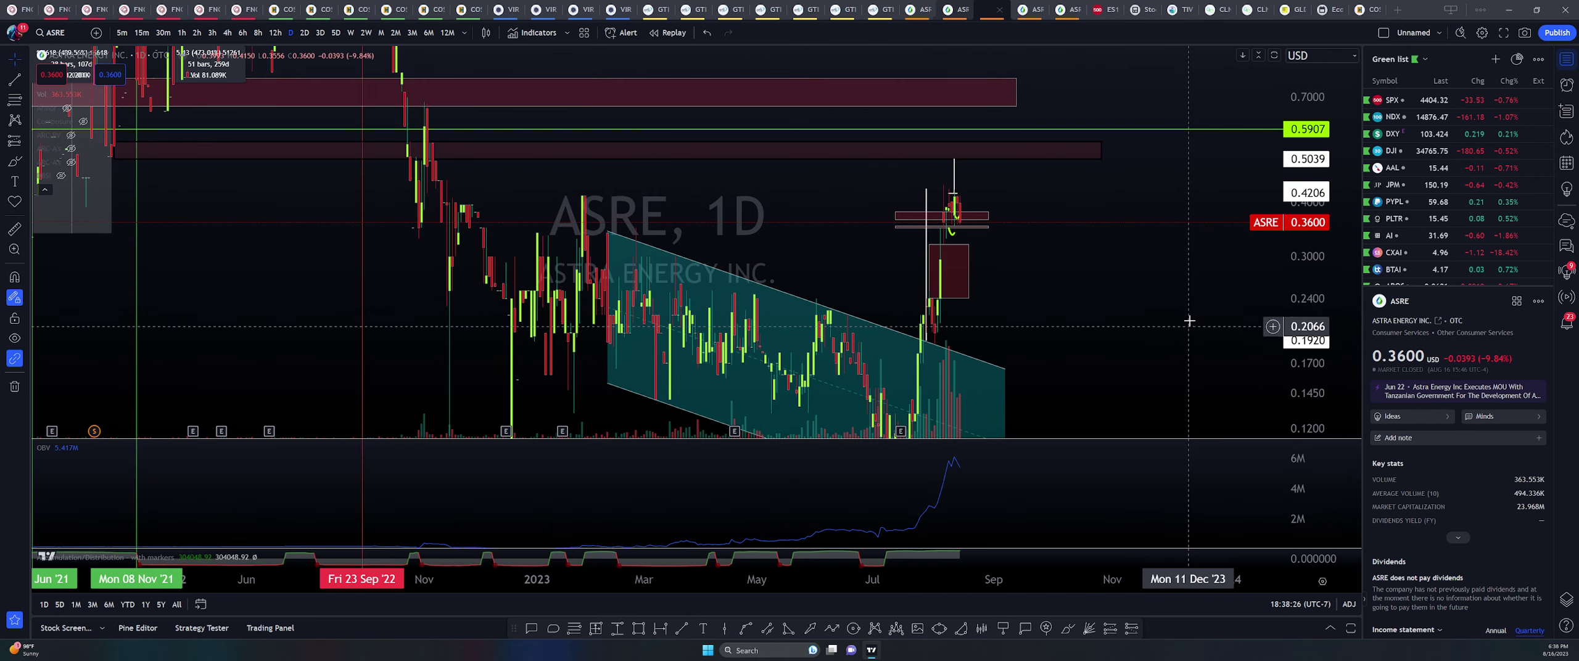
{"action": "double_click", "coordinate": [1129, 281]}
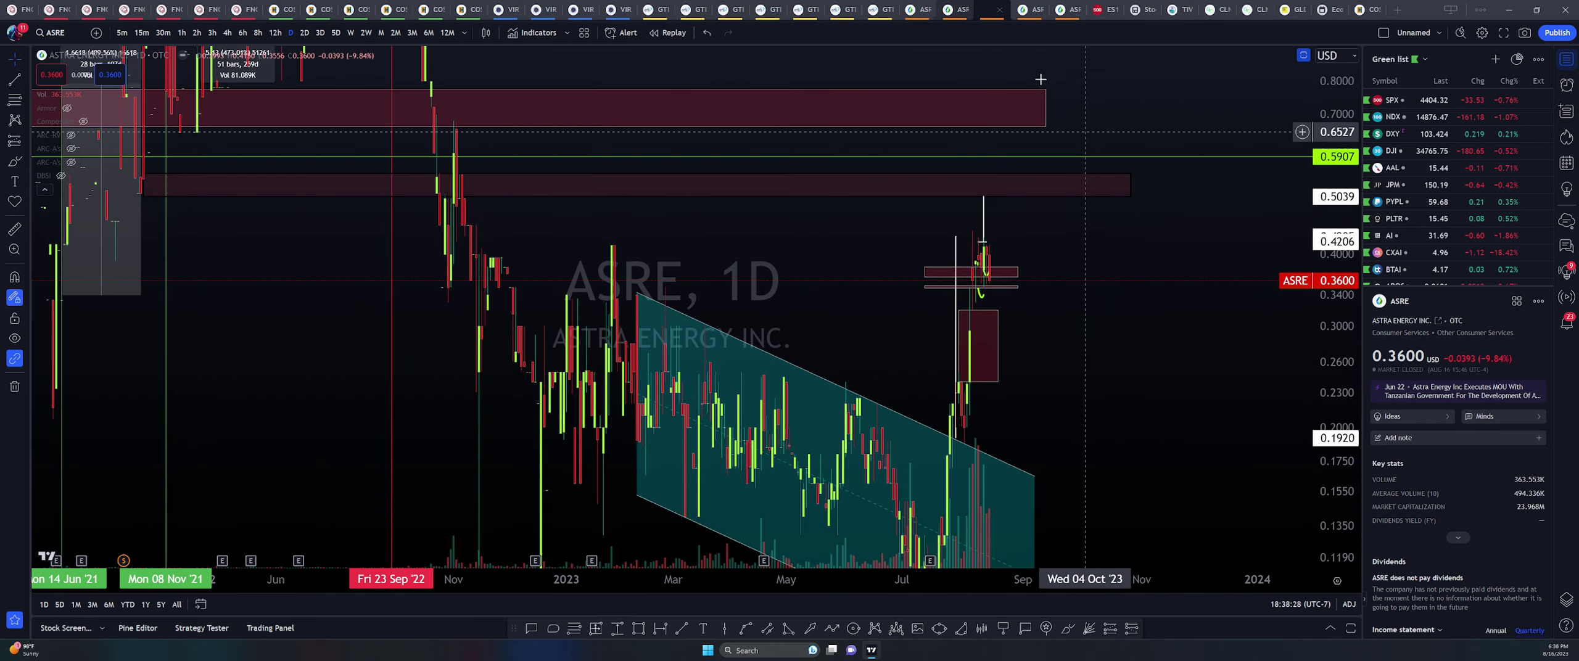
Step: Inspect the long-term moving averages across the full price history of the ASRE 3-day chart
{"action": "left_click", "coordinate": [955, 11]}
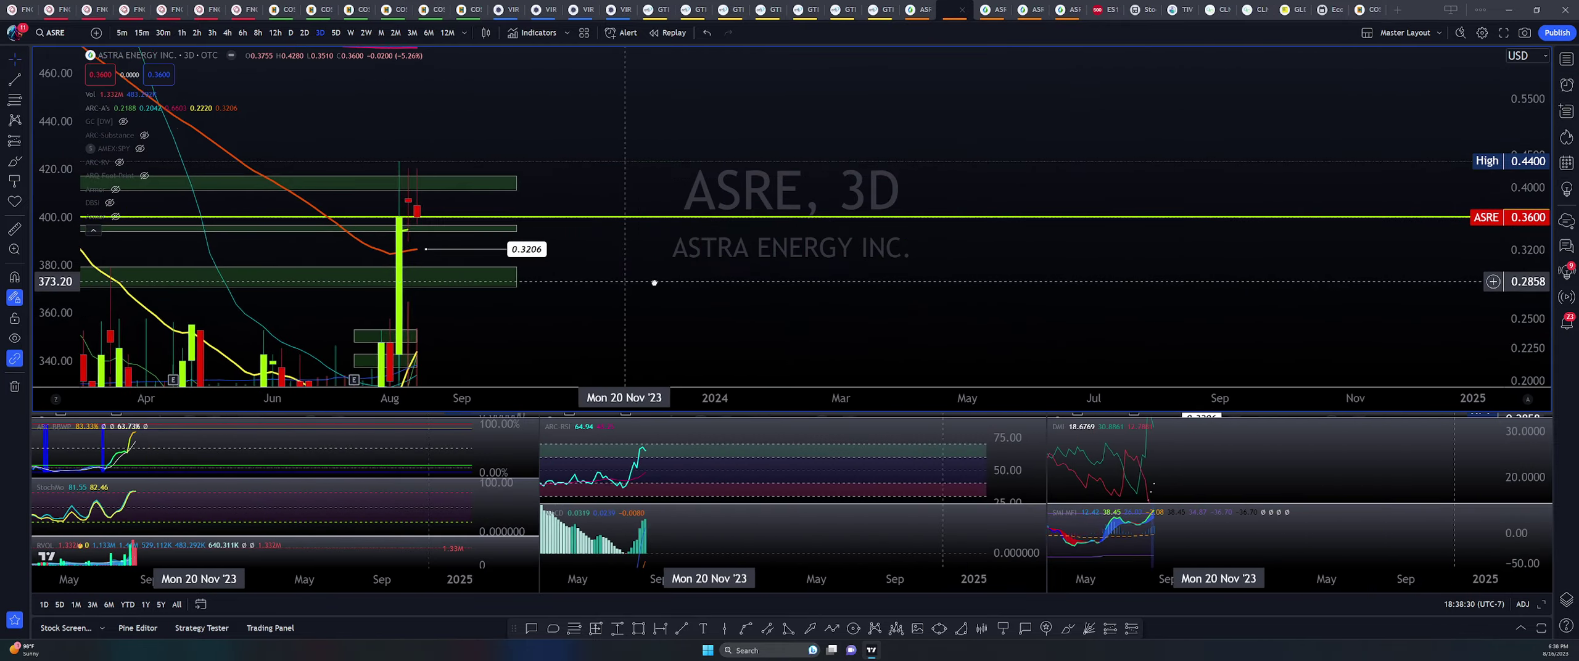
{"action": "scroll", "coordinate": [654, 282], "scroll_direction": "down", "scroll_amount": 8}
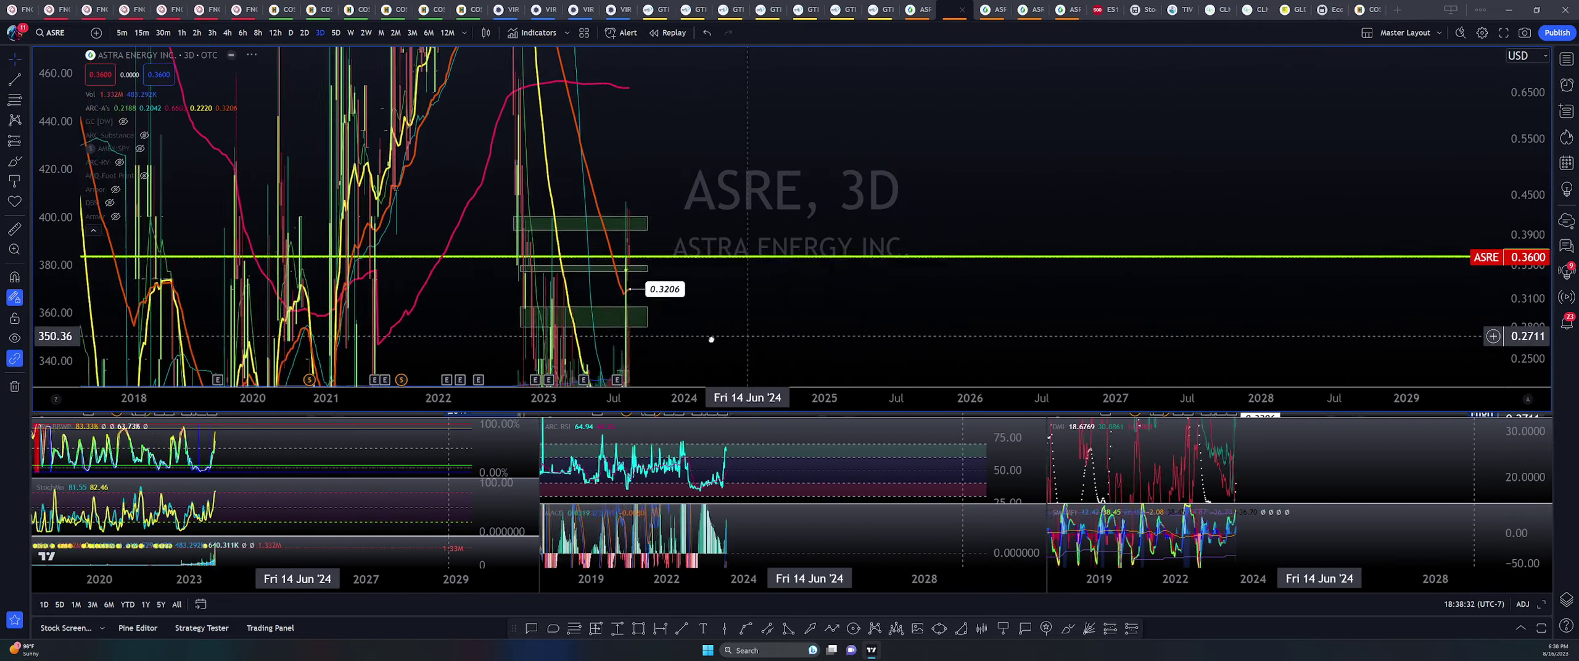
{"action": "scroll", "coordinate": [712, 340], "scroll_direction": "down", "scroll_amount": 5}
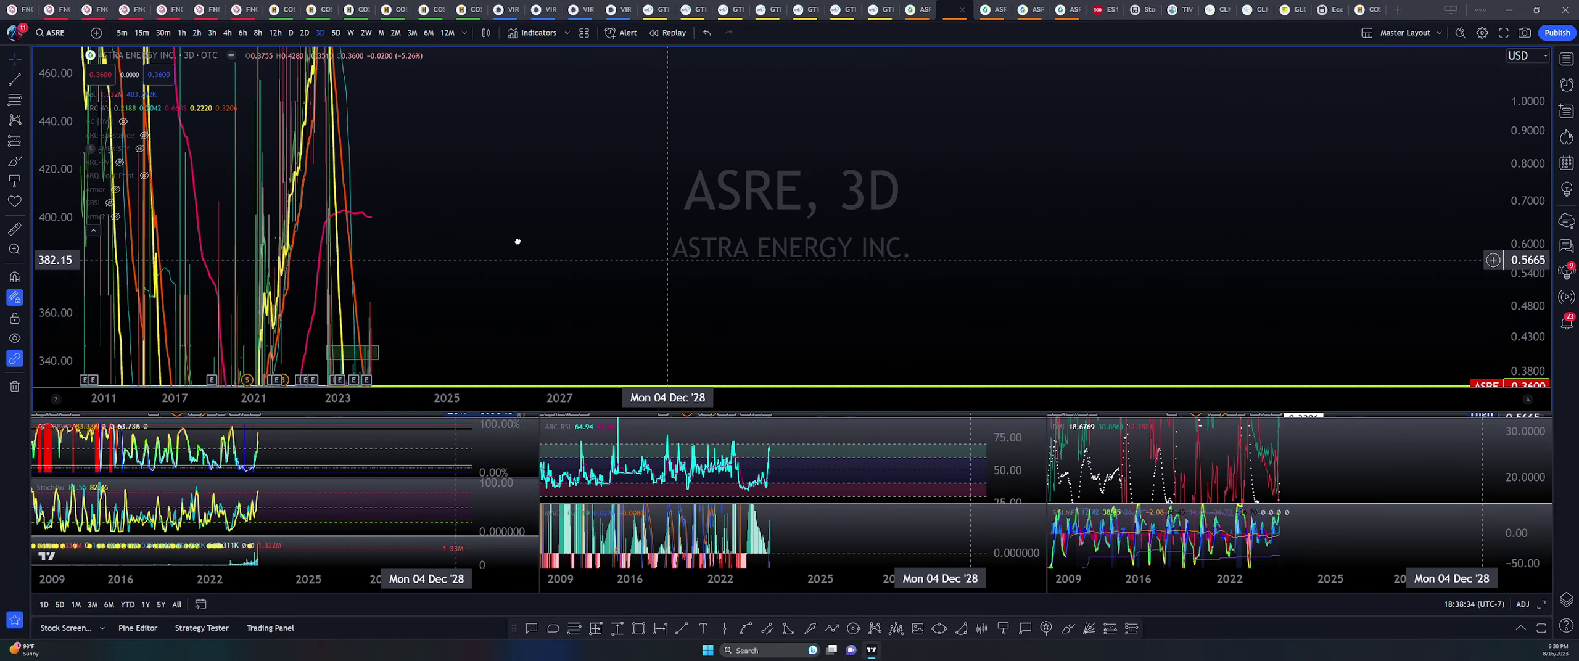
{"action": "left_click_drag", "start_coordinate": [518, 242], "coordinate": [1057, 235]}
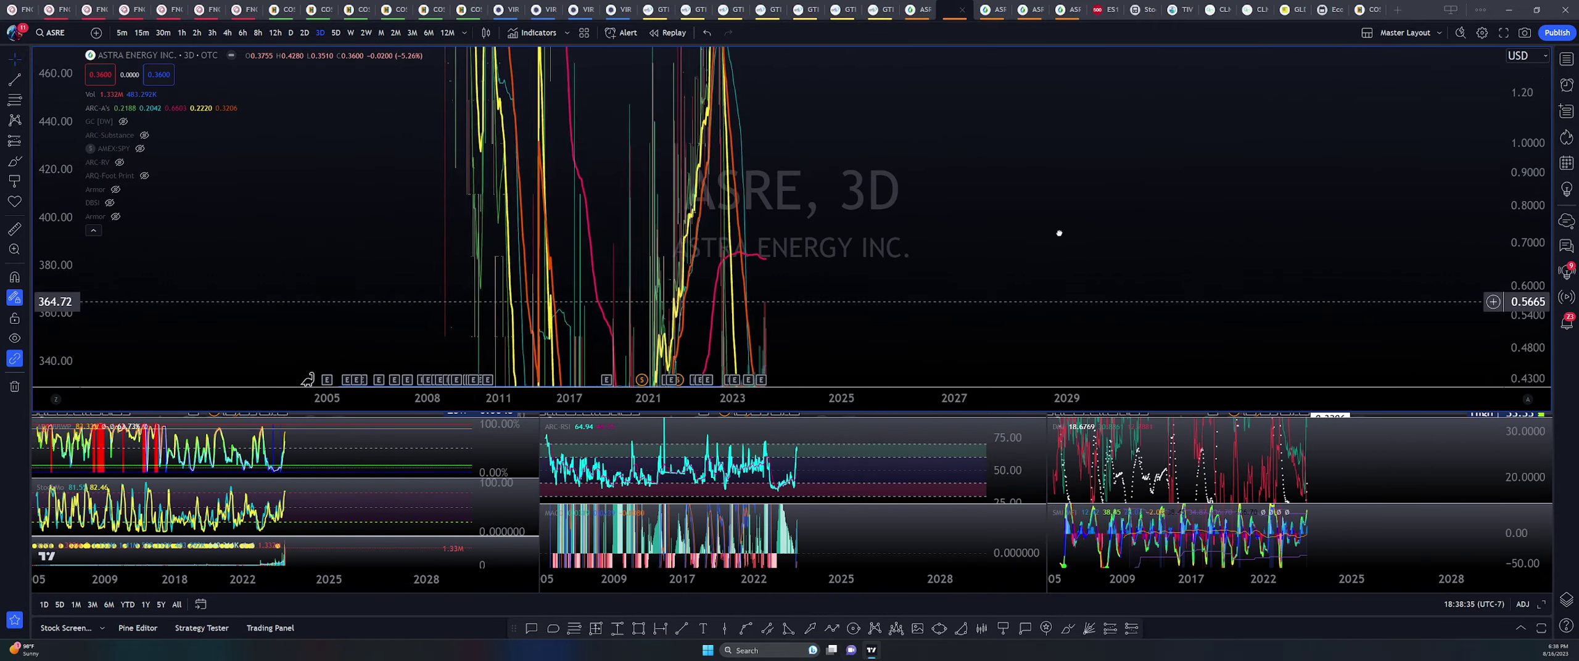
Step: Review the ASRE 5-day chart's past expansion measurements, projected targets and the 5 Day Critical Expansion statistics note
{"action": "left_click", "coordinate": [915, 9]}
{"action": "scroll", "coordinate": [1172, 432], "scroll_direction": "down", "scroll_amount": 5}
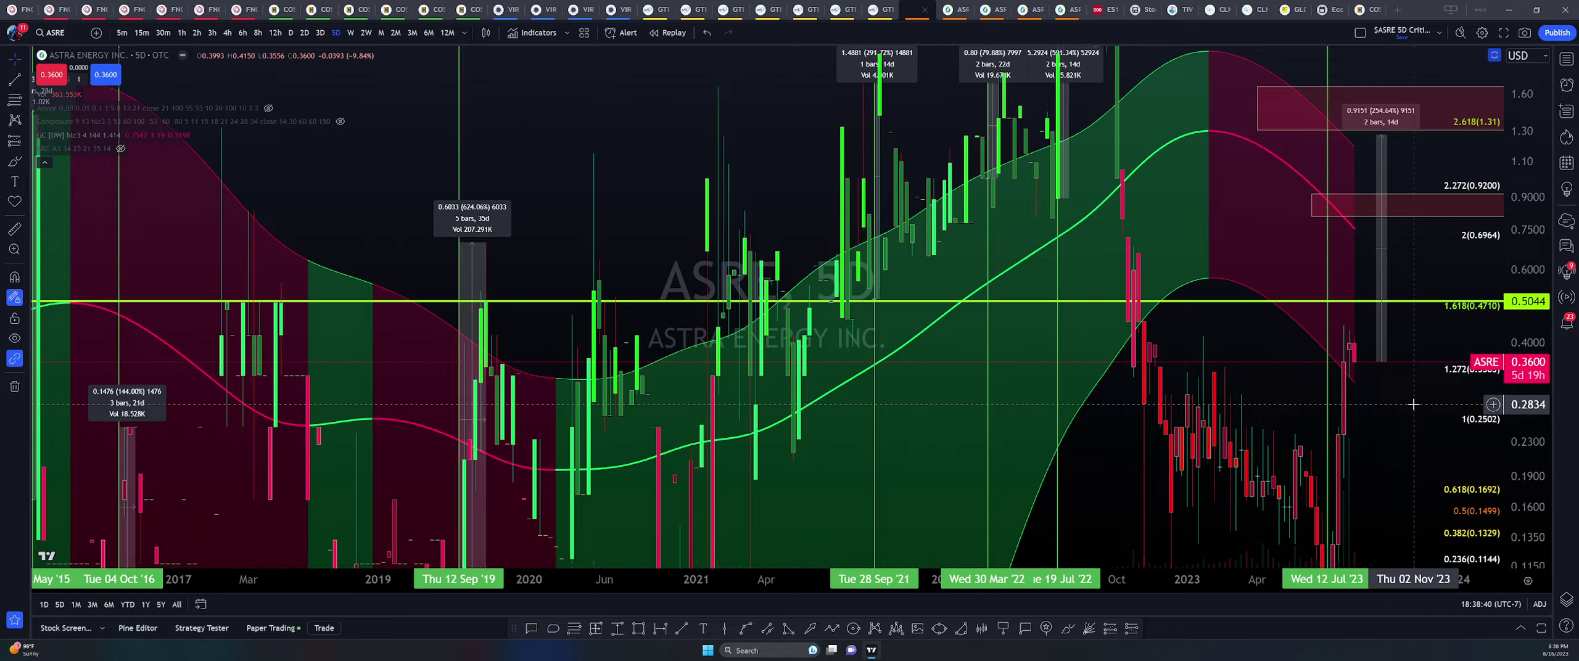
{"action": "scroll", "coordinate": [1413, 405], "scroll_direction": "right", "scroll_amount": 10}
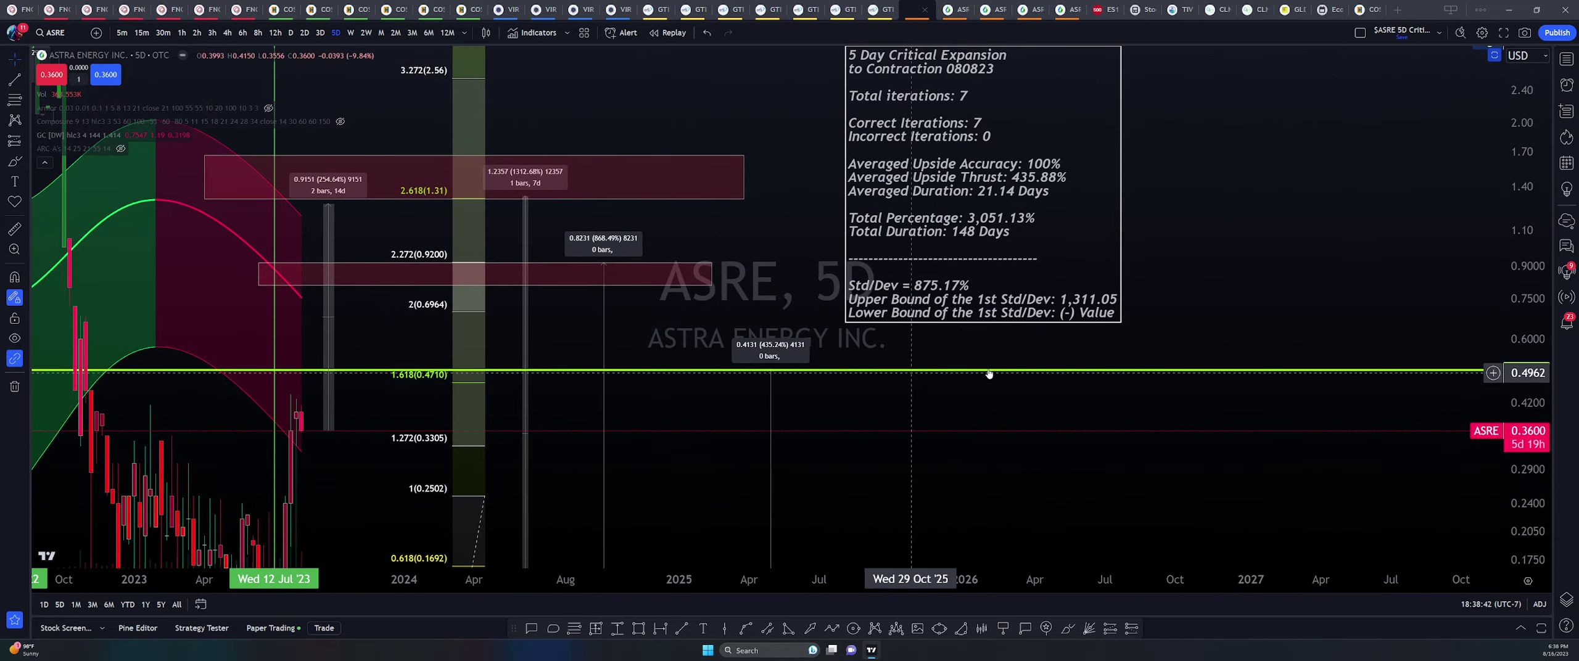
{"action": "scroll", "coordinate": [988, 374], "scroll_direction": "down", "scroll_amount": 5}
{"action": "scroll", "coordinate": [1049, 401], "scroll_direction": "right", "scroll_amount": 5}
{"action": "scroll", "coordinate": [1197, 433], "scroll_direction": "left", "scroll_amount": 5}
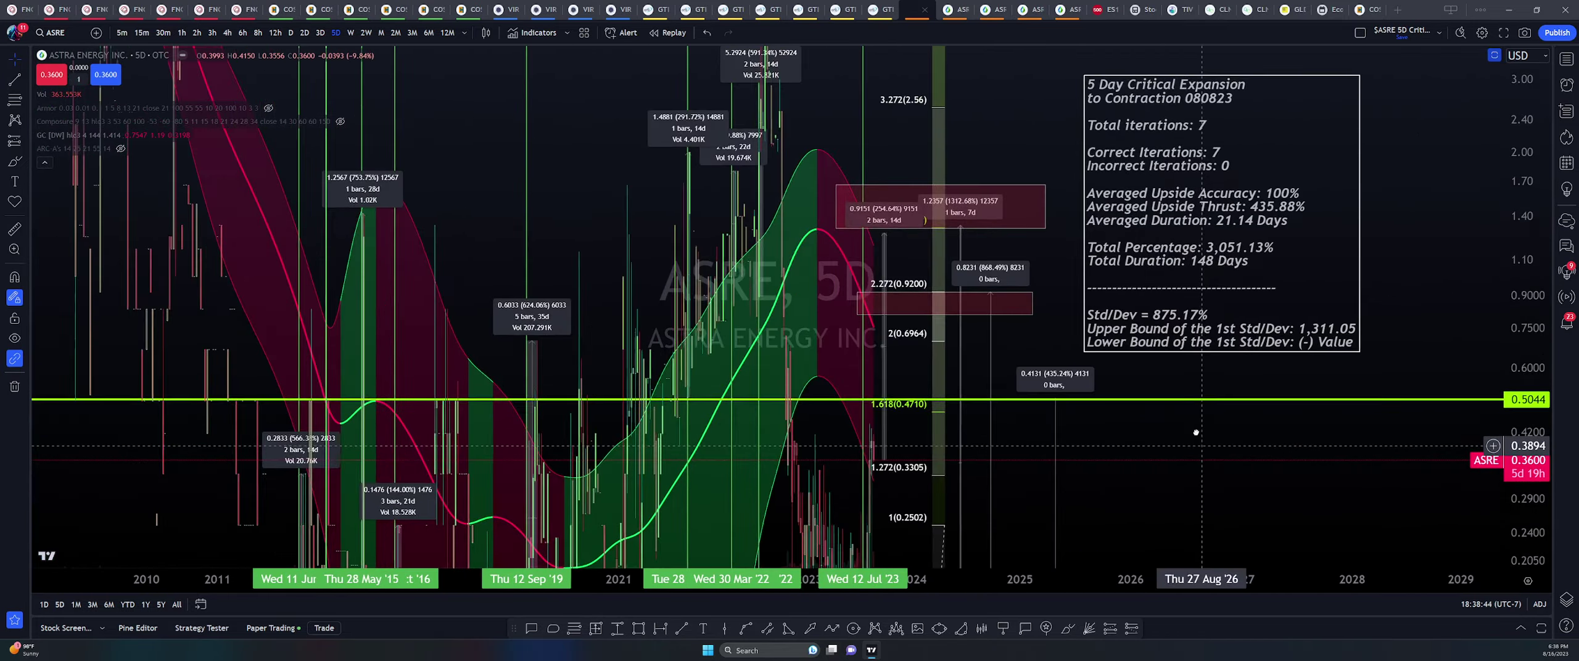
Step: Restore the indicator panes around the ASRE 5-day price chart and focus on the 2022–2023 price action
{"action": "double_click", "coordinate": [839, 369]}
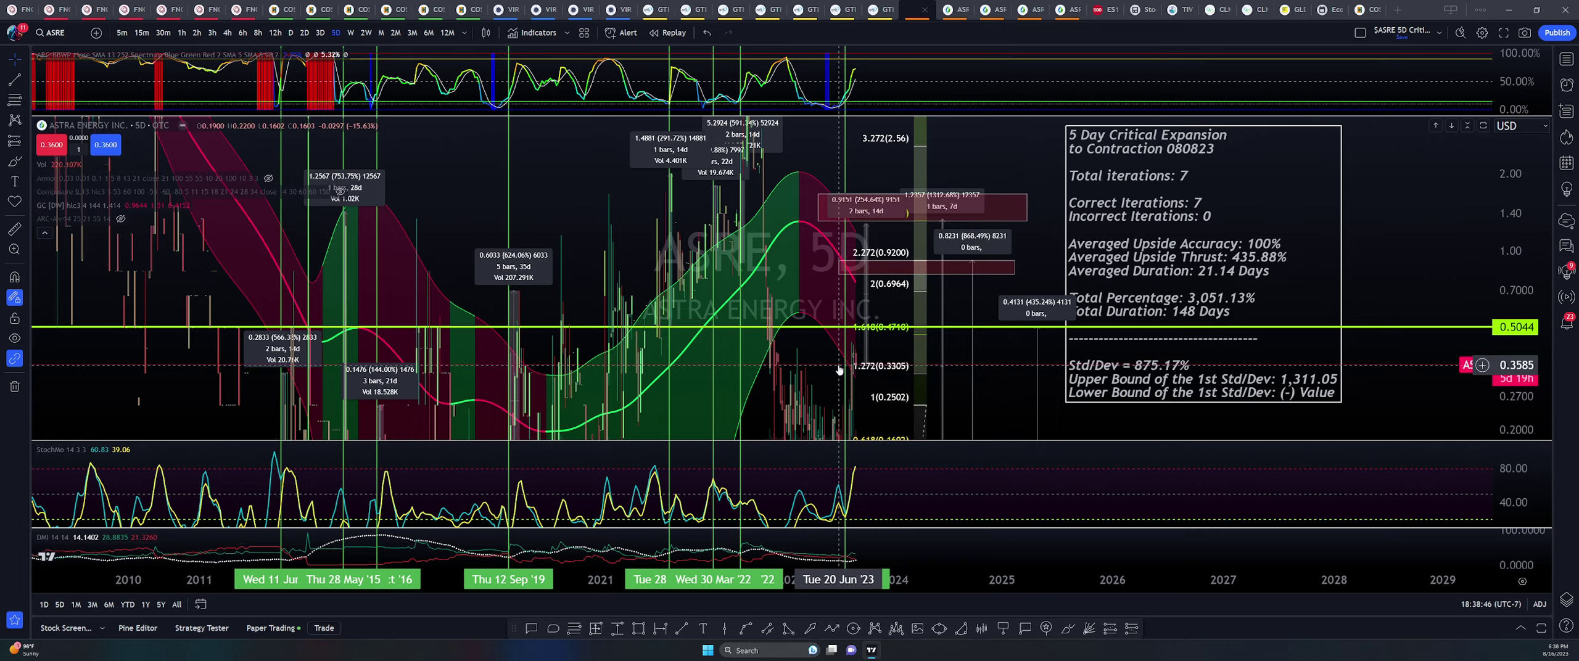
{"action": "scroll", "coordinate": [838, 369], "scroll_direction": "up", "scroll_amount": 5}
{"action": "scroll", "coordinate": [677, 387], "scroll_direction": "left", "scroll_amount": 5}
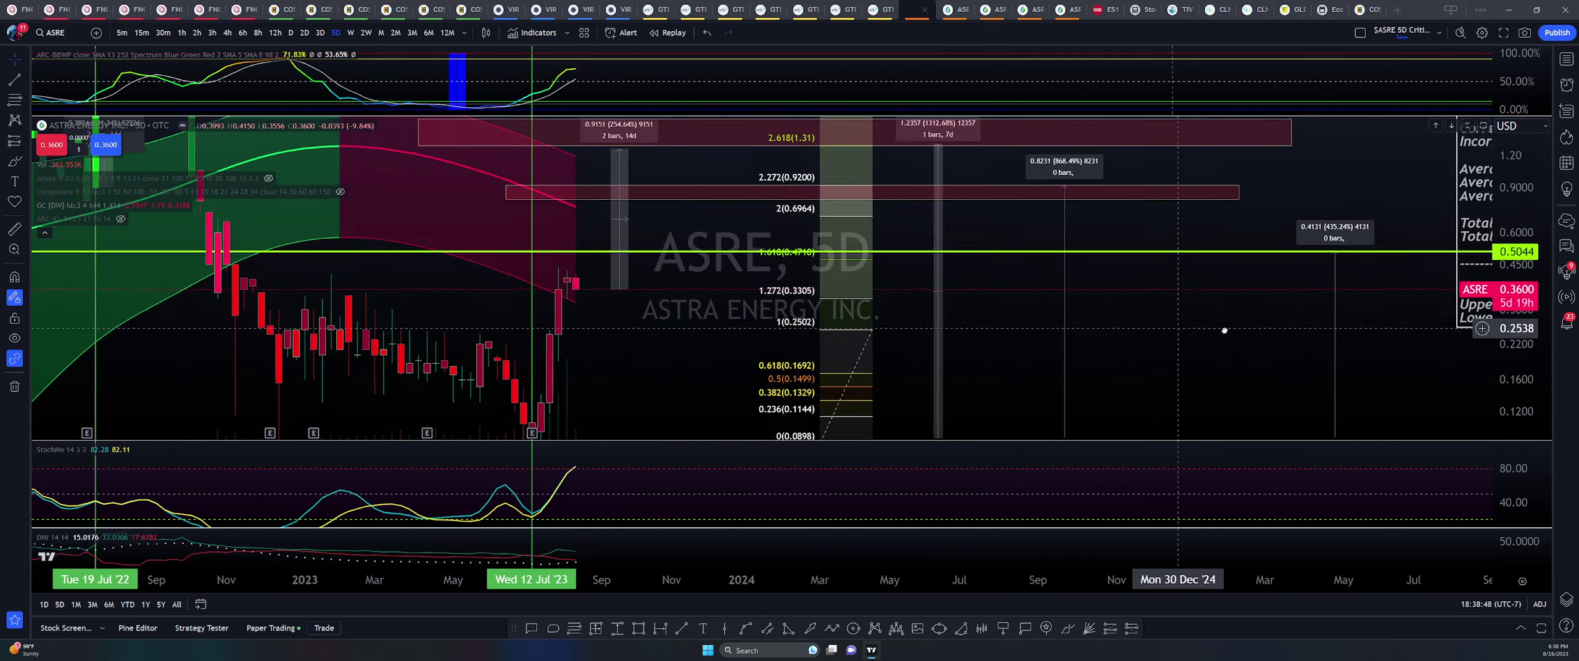
{"action": "scroll", "coordinate": [1224, 330], "scroll_direction": "left", "scroll_amount": 5}
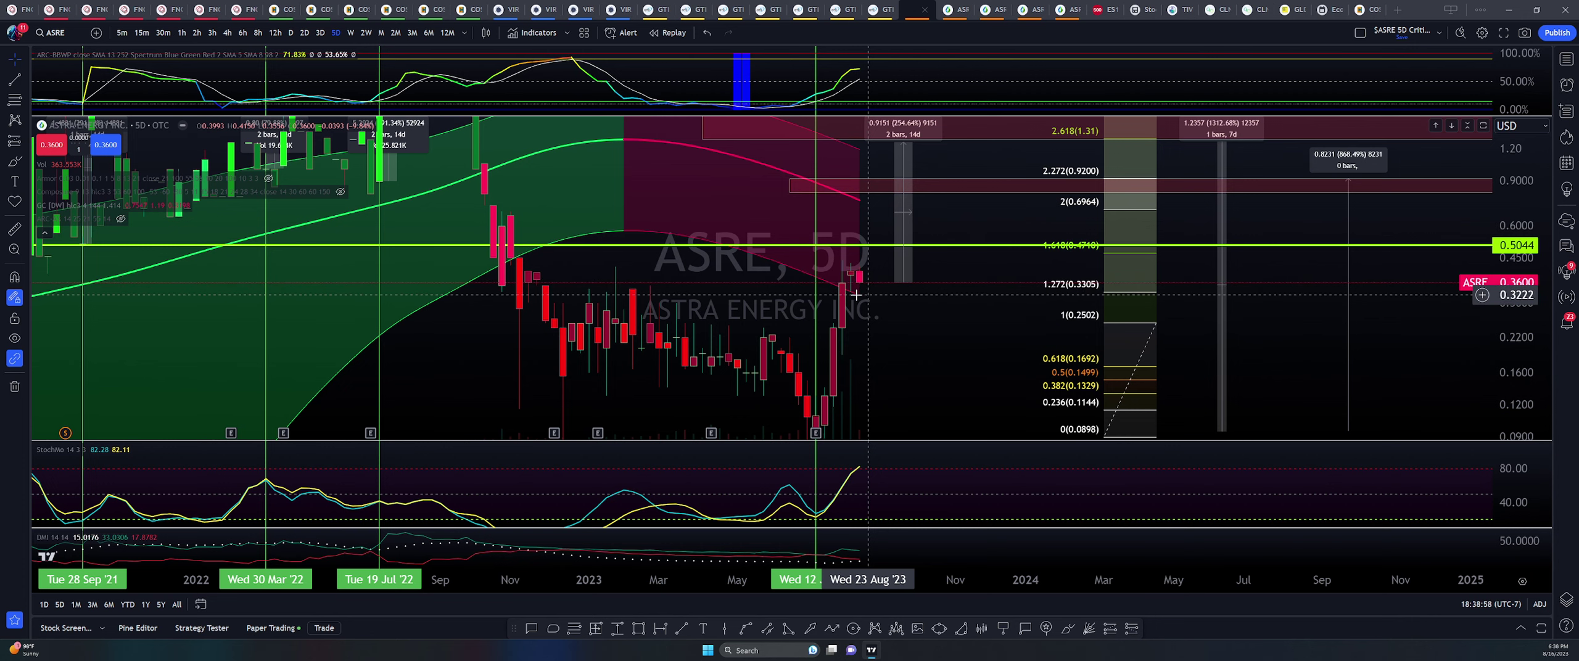
Step: Examine the 5-day chart's price action around the July 2023 low, keeping the price series in its original pane
{"action": "scroll", "coordinate": [856, 295], "scroll_direction": "up", "scroll_amount": 3}
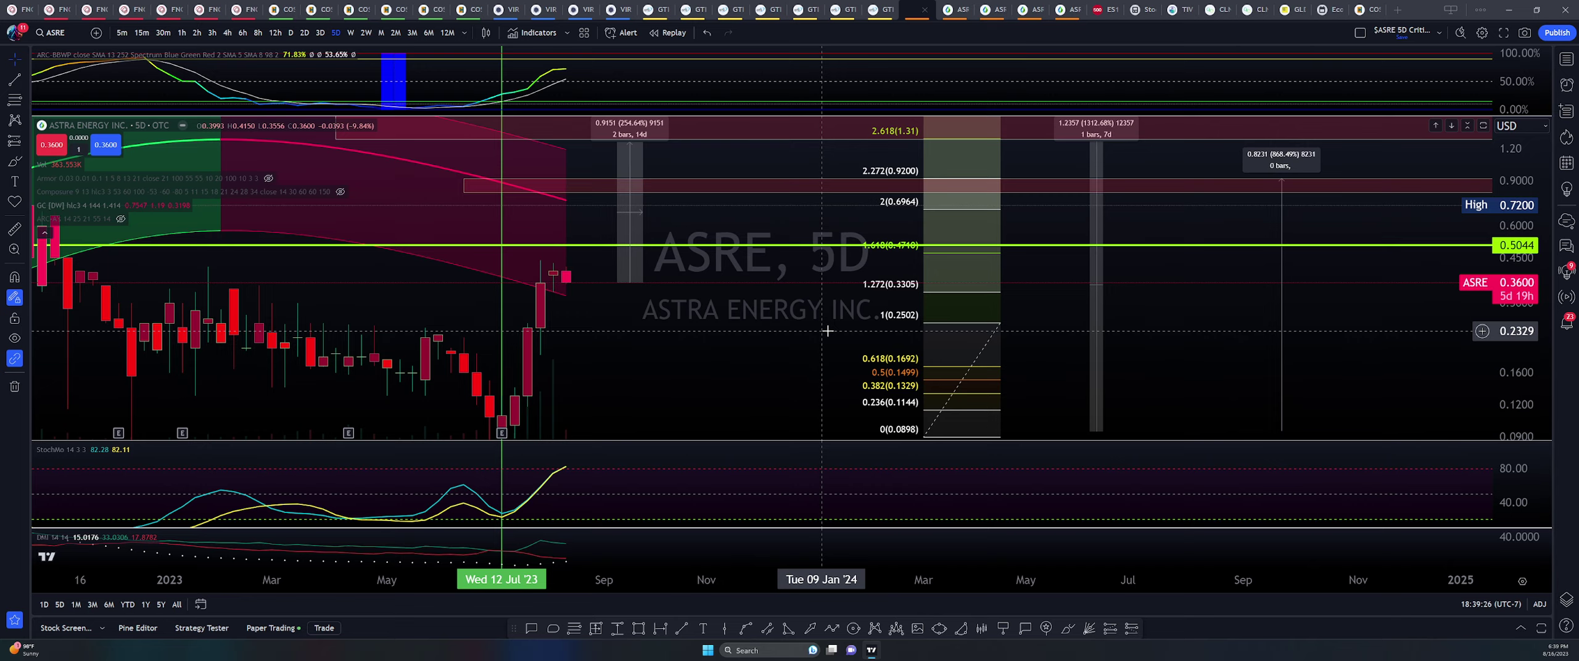
{"action": "scroll", "coordinate": [654, 394], "scroll_direction": "down", "scroll_amount": 3}
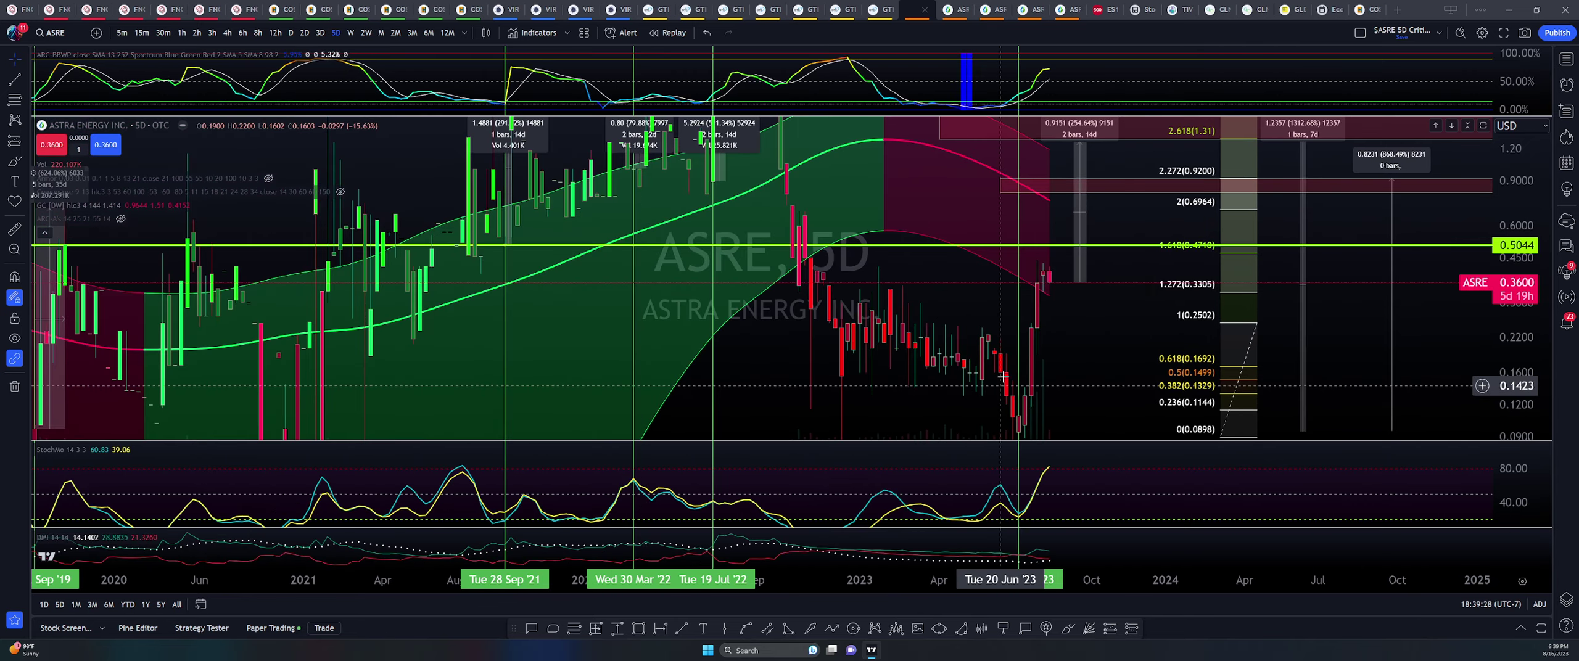
{"action": "left_click_drag", "start_coordinate": [1037, 365], "coordinate": [990, 381]}
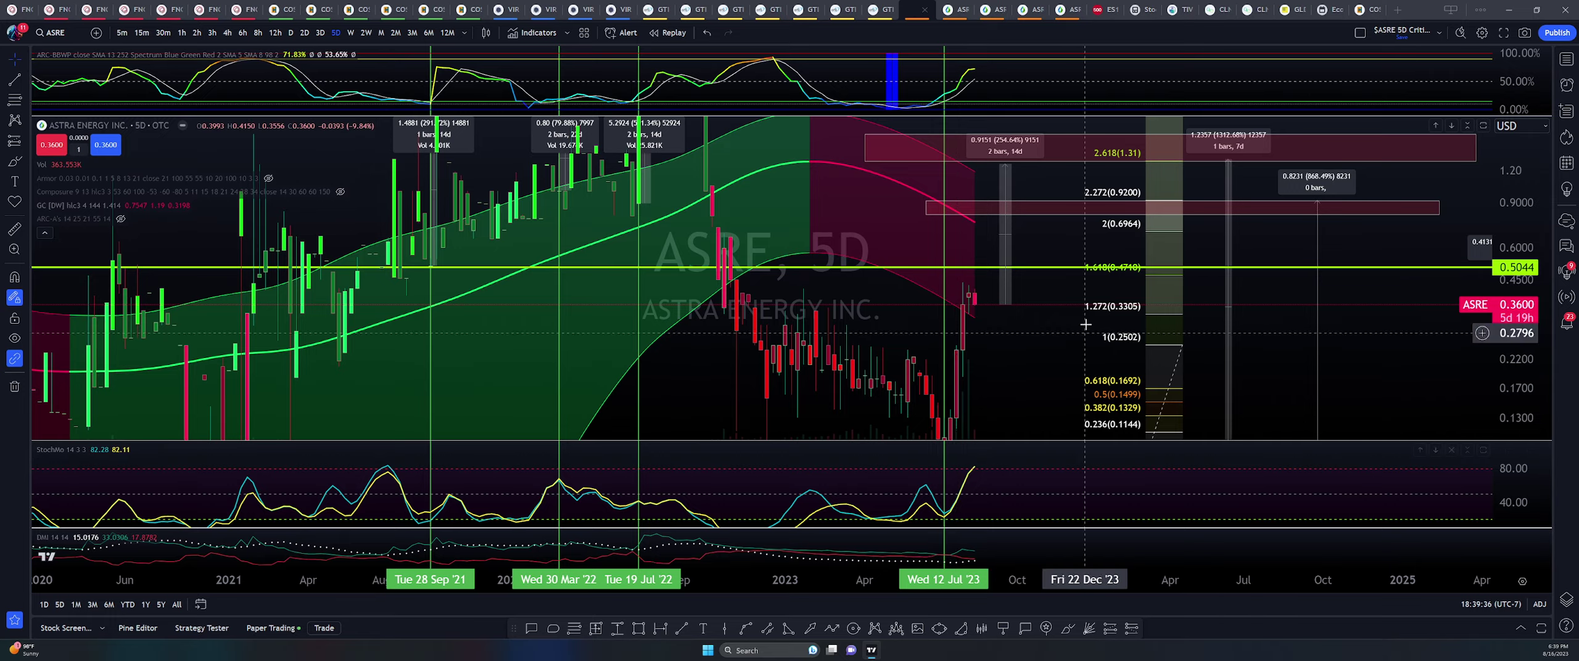
{"action": "left_click_drag", "start_coordinate": [1326, 300], "coordinate": [873, 469]}
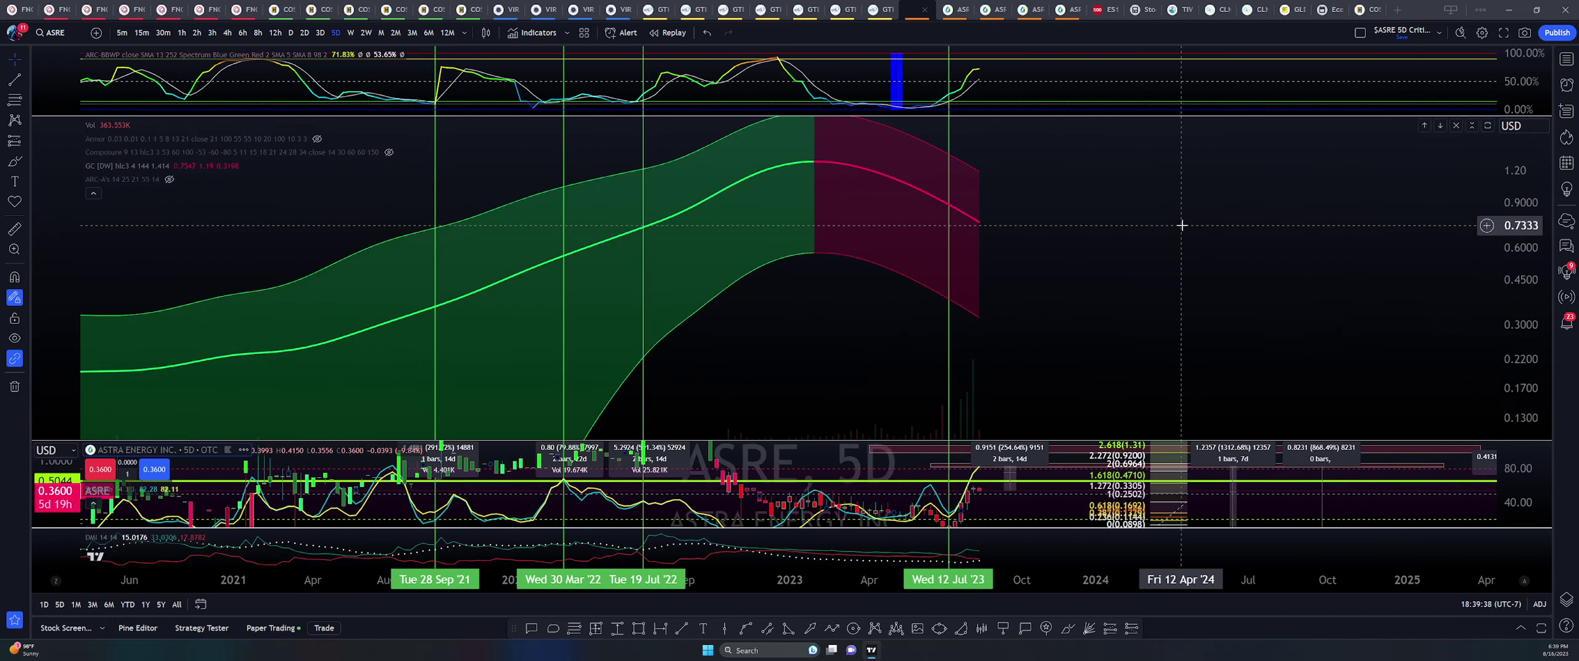
{"action": "key", "text": "ctrl+z"}
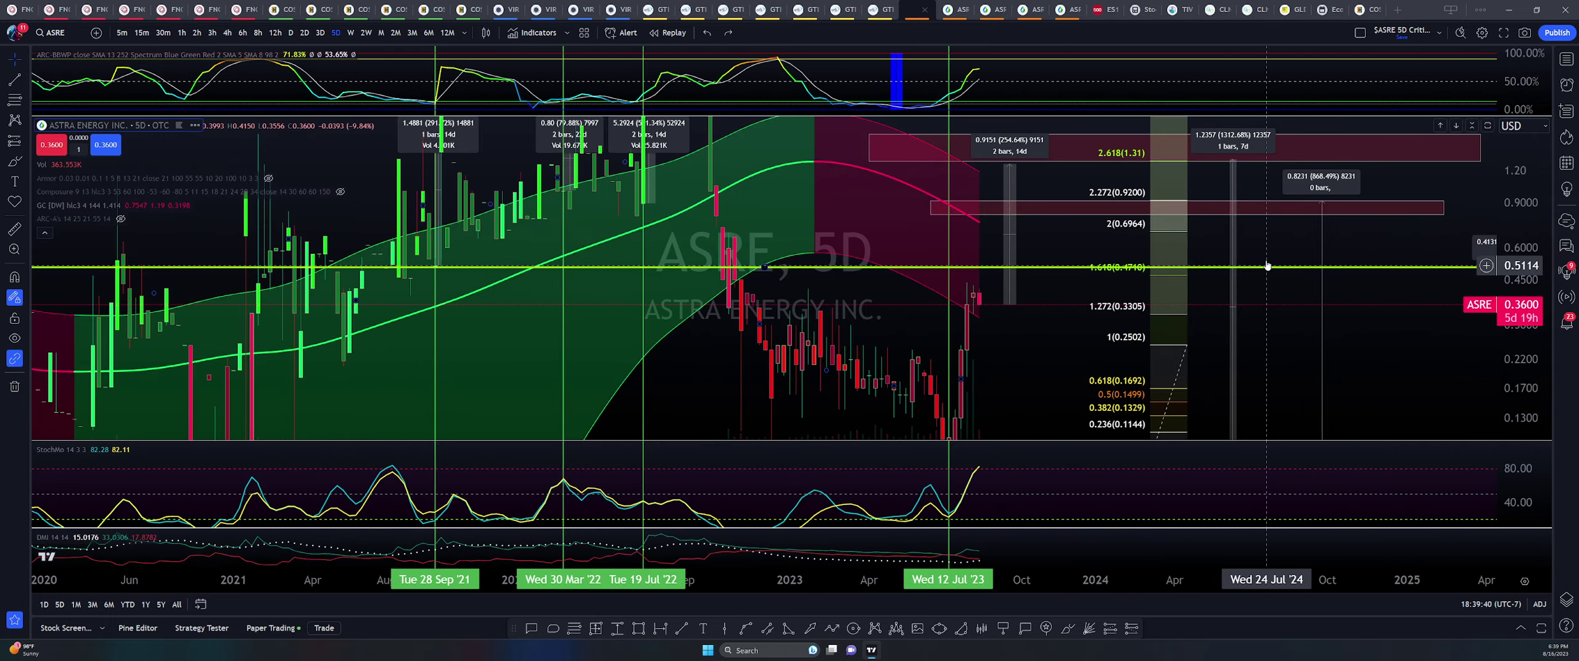
Step: Compare the ASRE 5-day chart's past expansion measurements and projected targets with the 5 Day Critical Expansion statistics note
{"action": "left_click_drag", "start_coordinate": [1351, 265], "coordinate": [725, 377]}
{"action": "scroll", "coordinate": [802, 321], "scroll_direction": "down", "scroll_amount": 10}
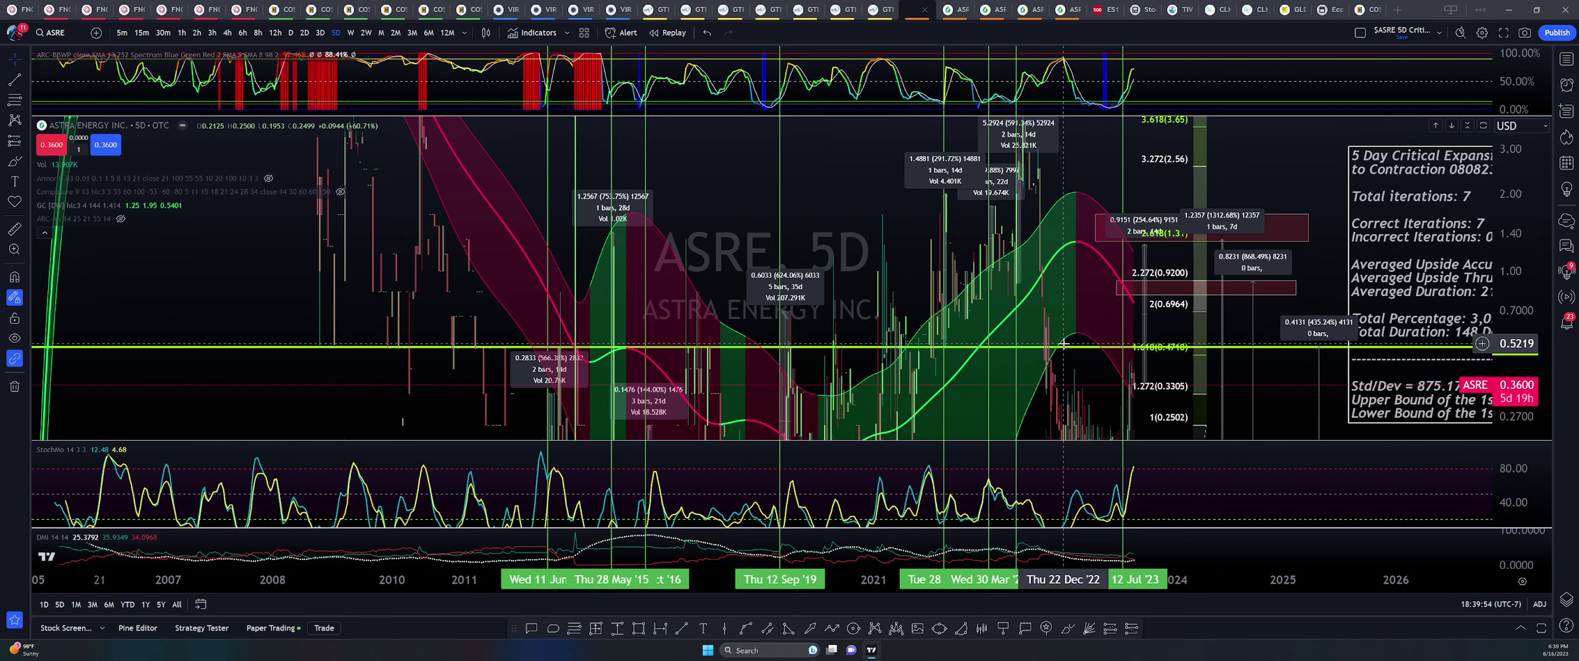
{"action": "scroll", "coordinate": [1063, 343], "scroll_direction": "up", "scroll_amount": 5}
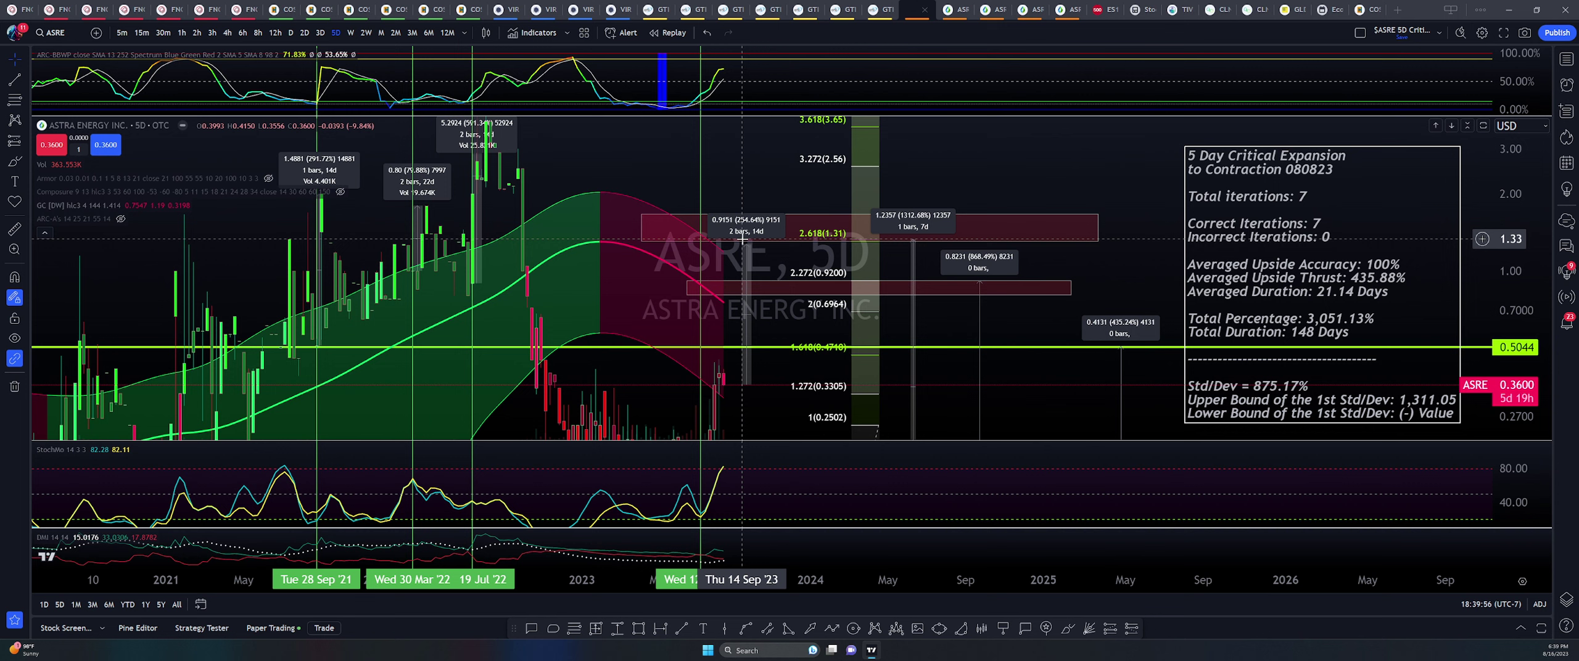
{"action": "scroll", "coordinate": [726, 233], "scroll_direction": "up", "scroll_amount": 3}
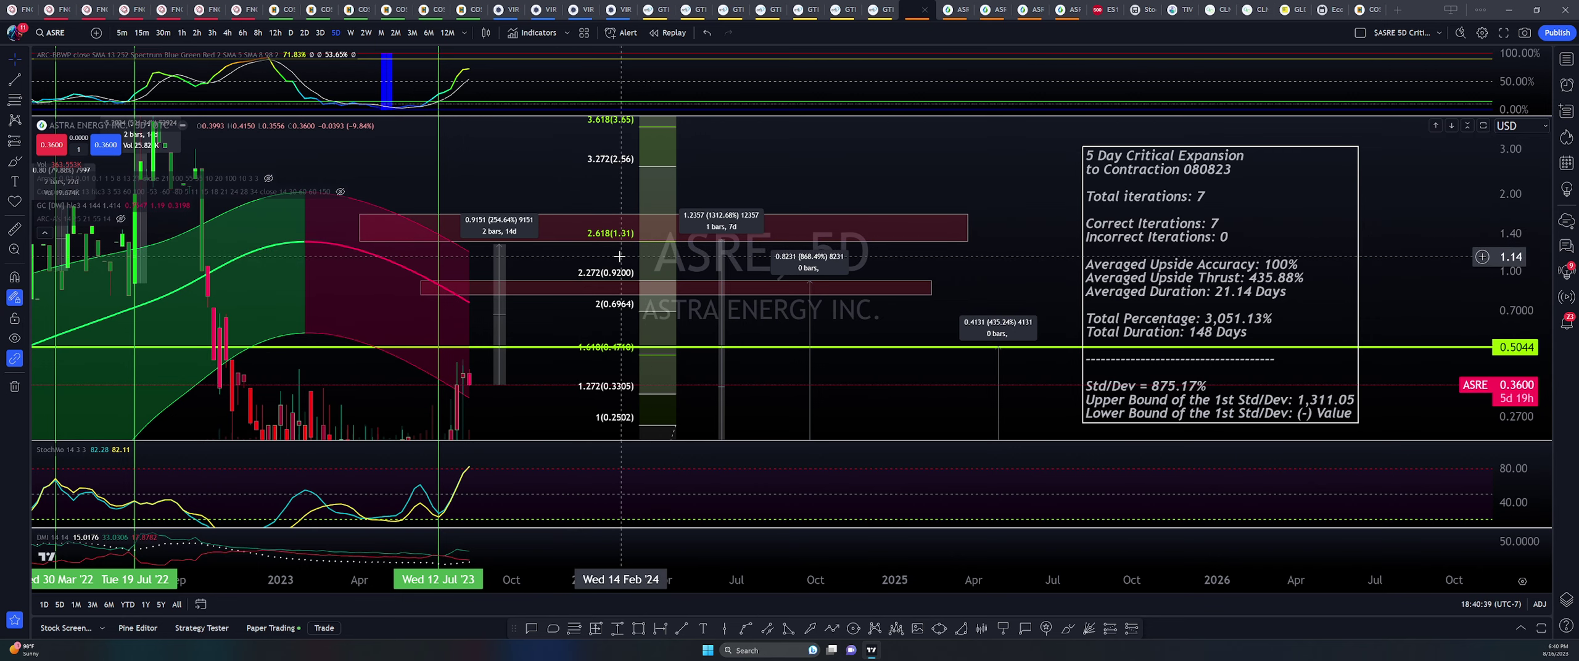
{"action": "scroll", "coordinate": [619, 256], "scroll_direction": "down", "scroll_amount": 3}
{"action": "left_click_drag", "start_coordinate": [619, 256], "coordinate": [981, 215]}
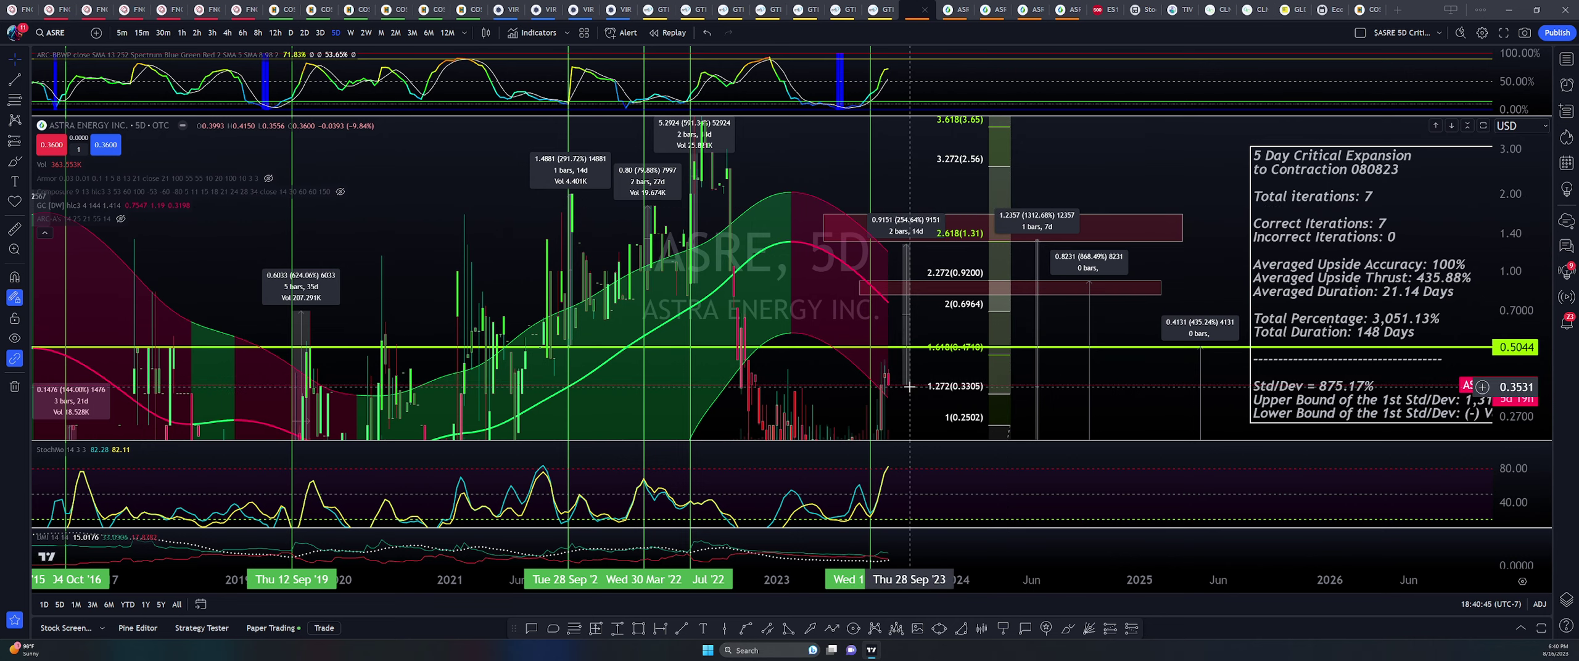
{"action": "scroll", "coordinate": [908, 387], "scroll_direction": "up", "scroll_amount": 2}
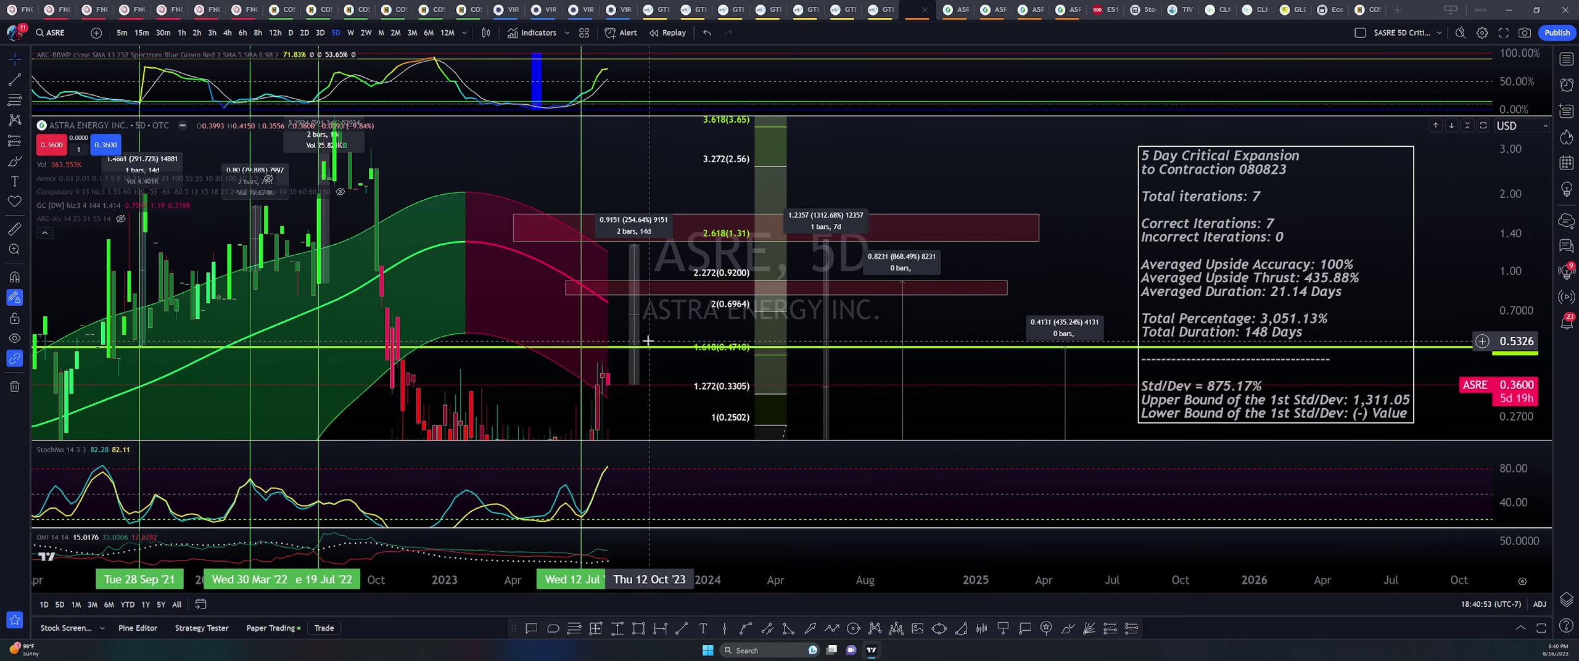
Step: Inspect the full 5-day price history back to 2005 against the upper Fibonacci extension levels
{"action": "scroll", "coordinate": [648, 340], "scroll_direction": "down", "scroll_amount": 2}
{"action": "left_click_drag", "start_coordinate": [1530, 265], "coordinate": [1525, 358]}
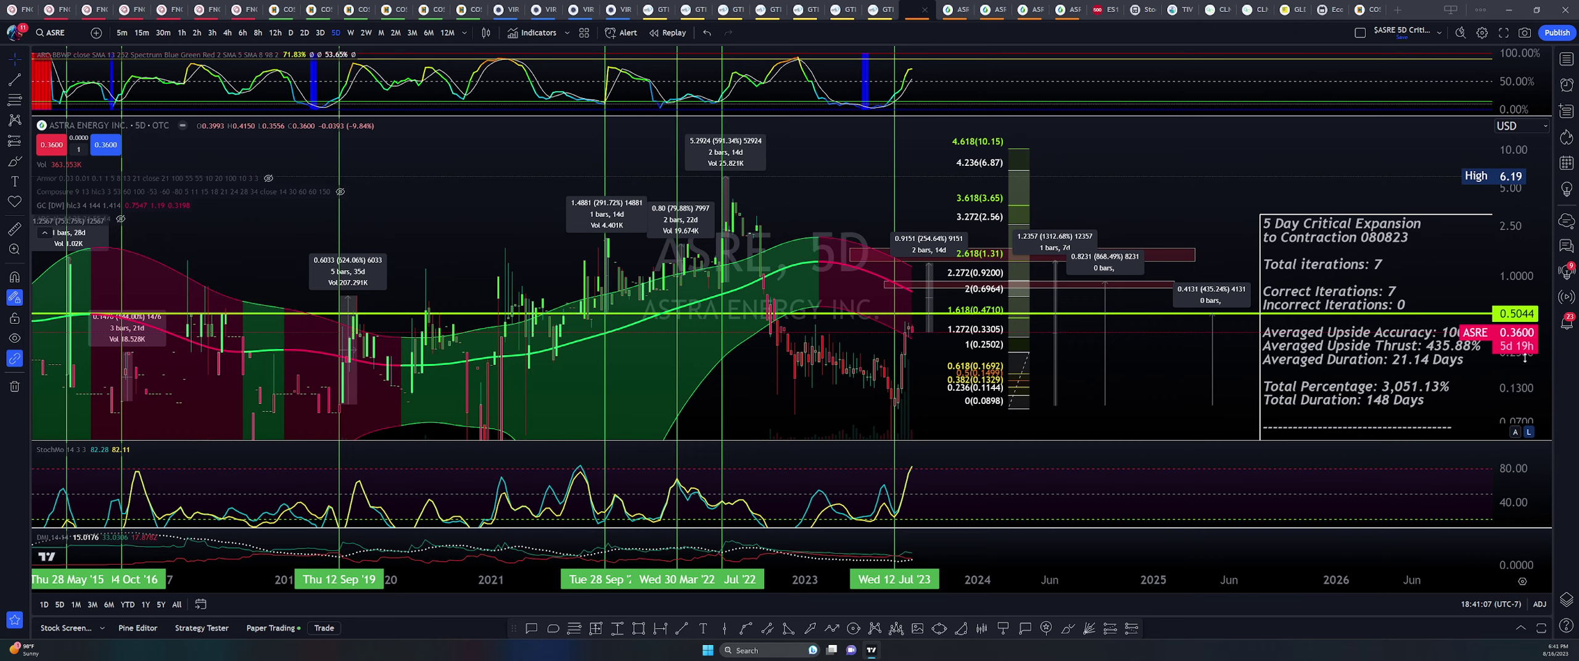
{"action": "scroll", "coordinate": [1061, 321], "scroll_direction": "down", "scroll_amount": 5}
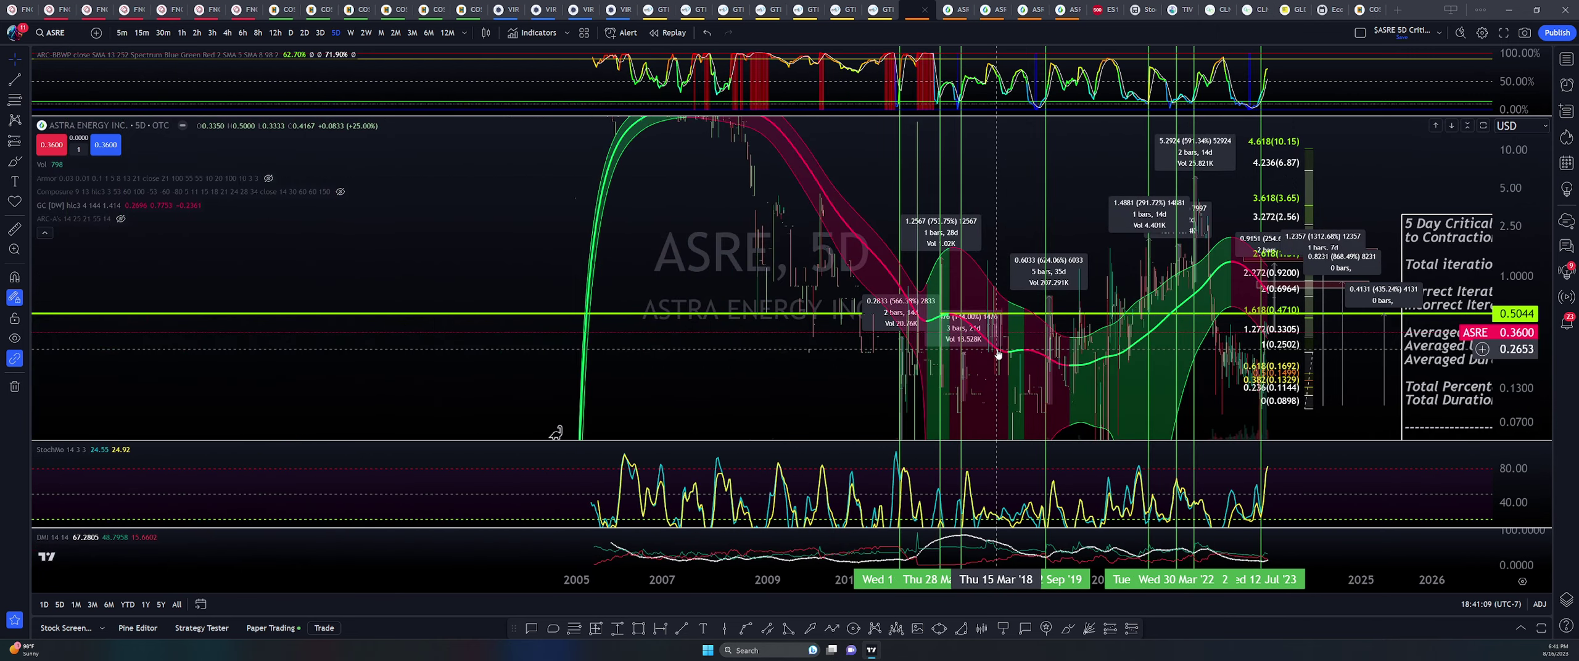
{"action": "scroll", "coordinate": [1061, 321], "scroll_direction": "up", "scroll_amount": 3}
{"action": "scroll", "coordinate": [1061, 321], "scroll_direction": "down", "scroll_amount": 3}
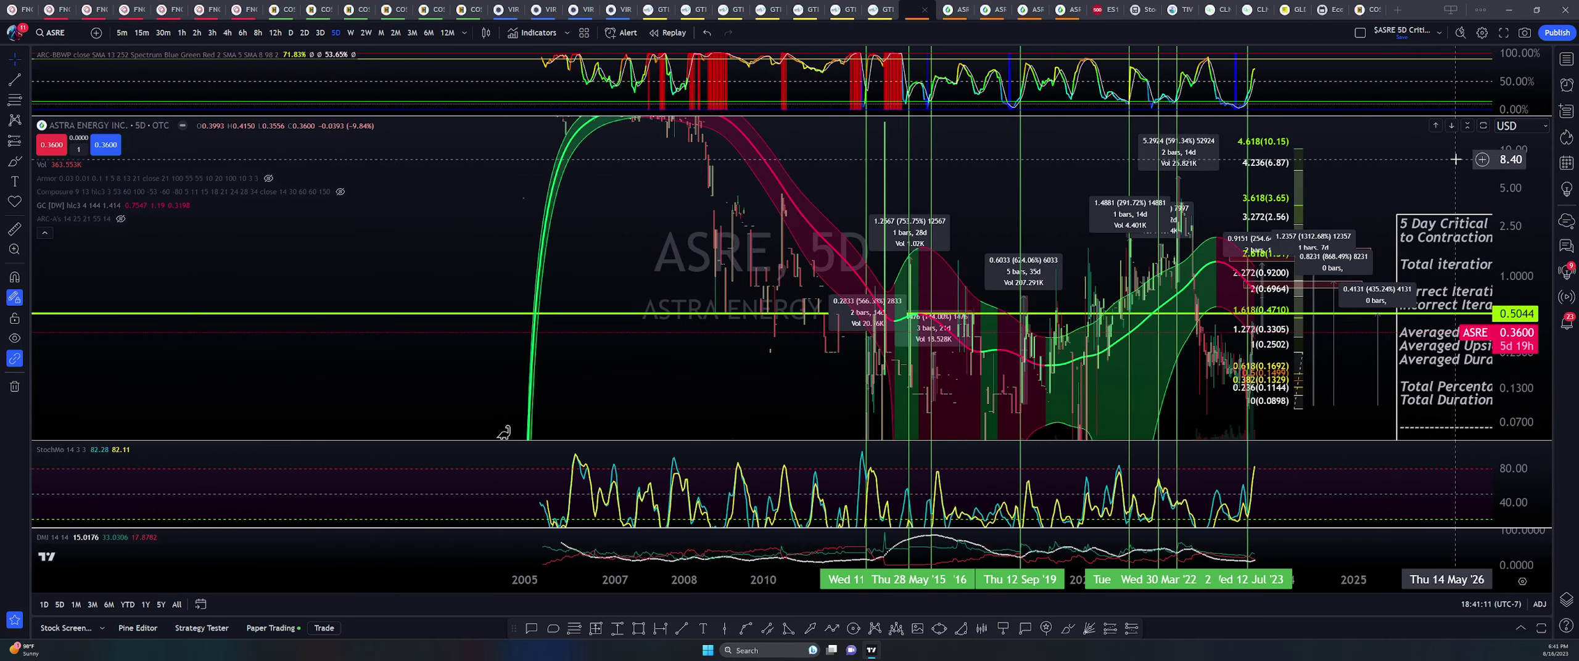
{"action": "left_click_drag", "start_coordinate": [1526, 197], "coordinate": [1525, 213]}
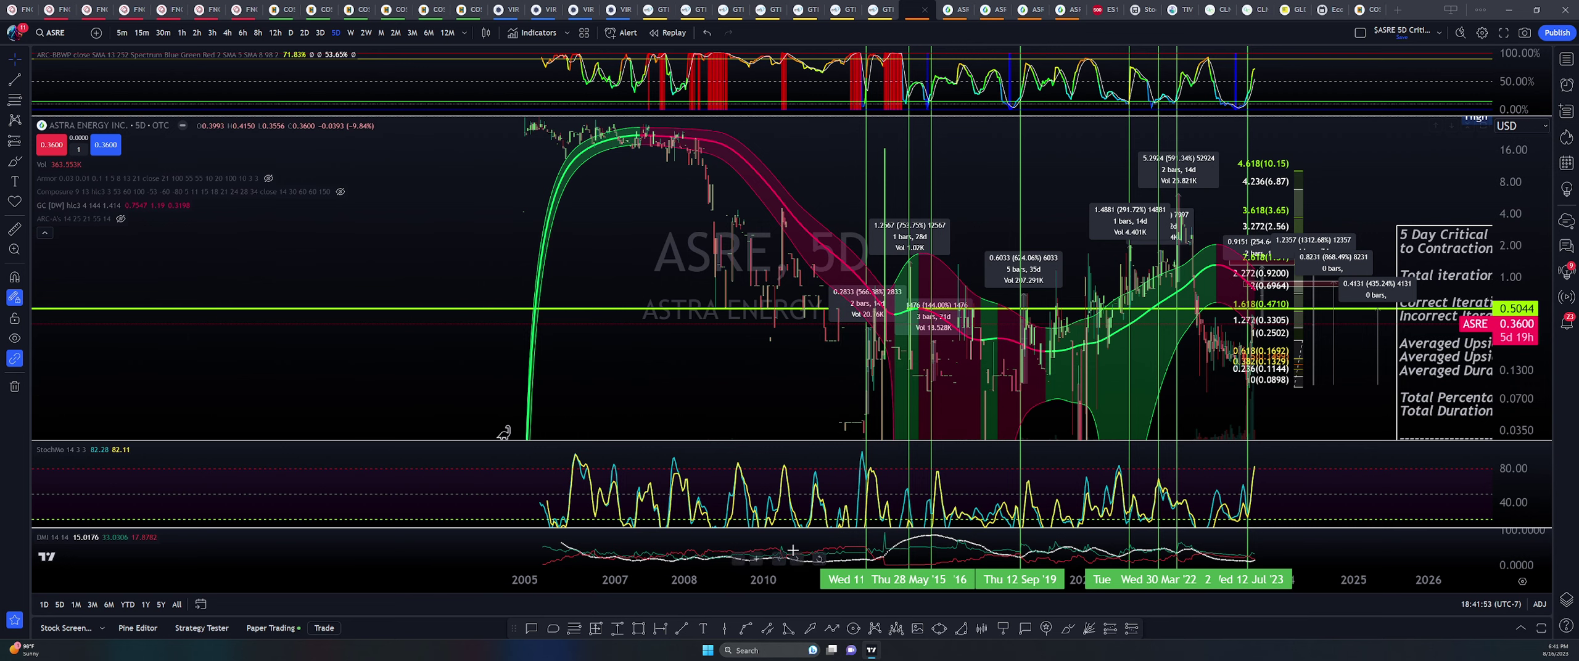
Step: Draw a thin rectangular price zone near the 4.236 Fibonacci level, from about 7.60 down to 6.80, spanning November 2006 to September 2025
{"action": "left_click", "coordinate": [637, 628]}
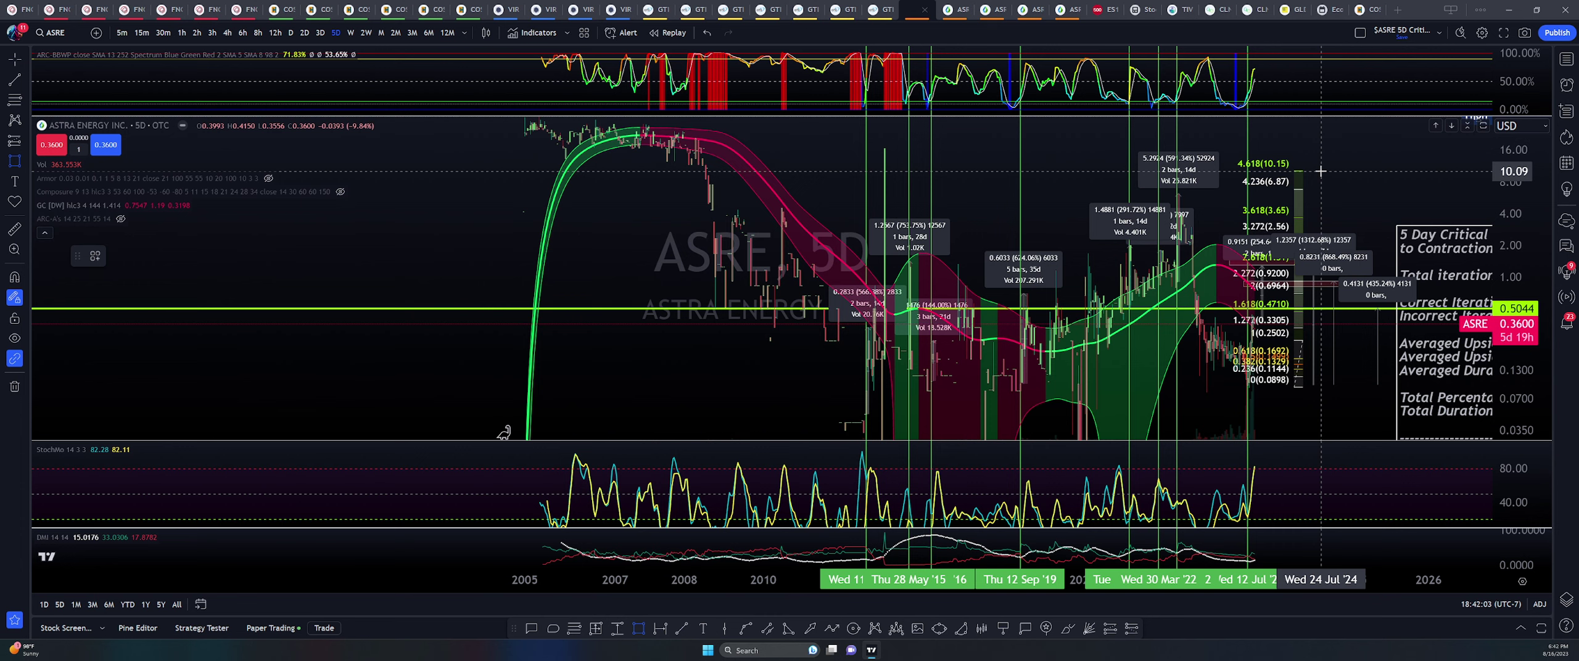
{"action": "left_click", "coordinate": [605, 184]}
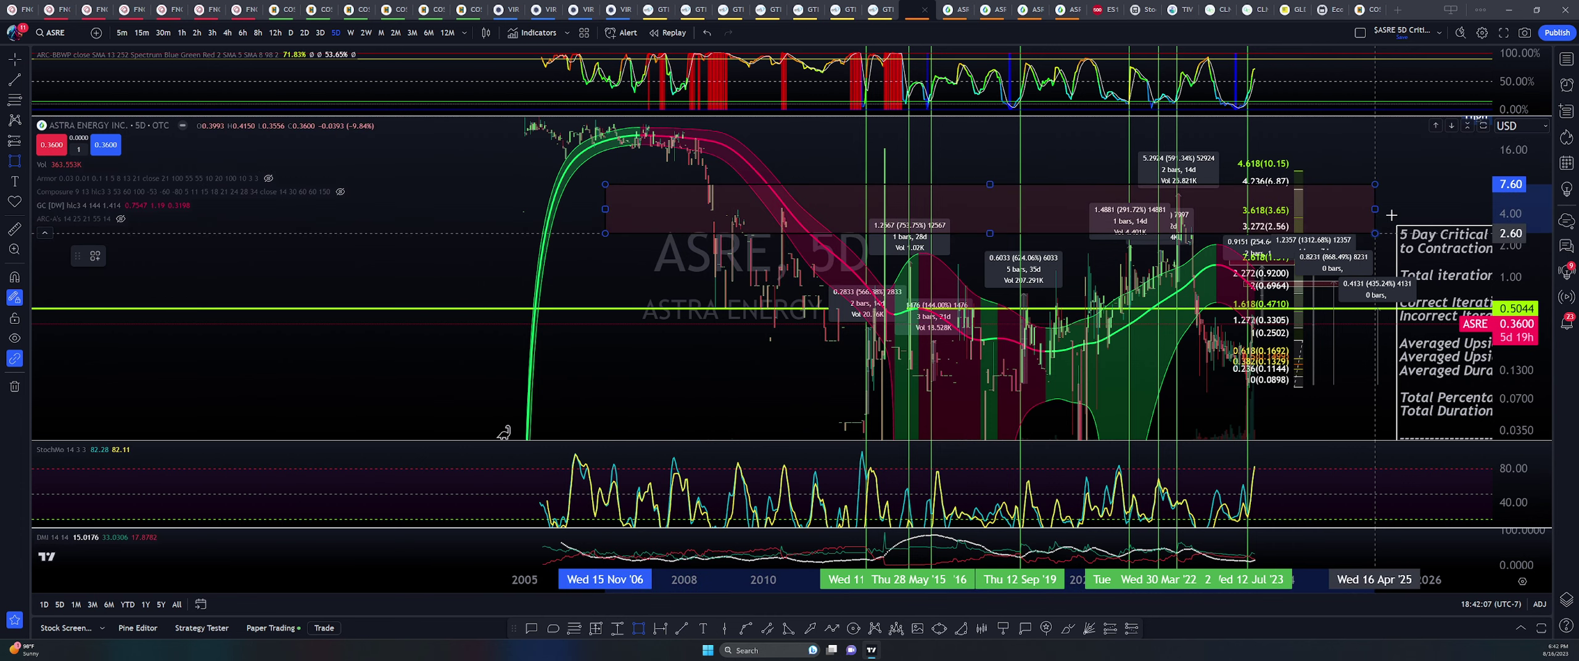
{"action": "left_click", "coordinate": [1402, 190]}
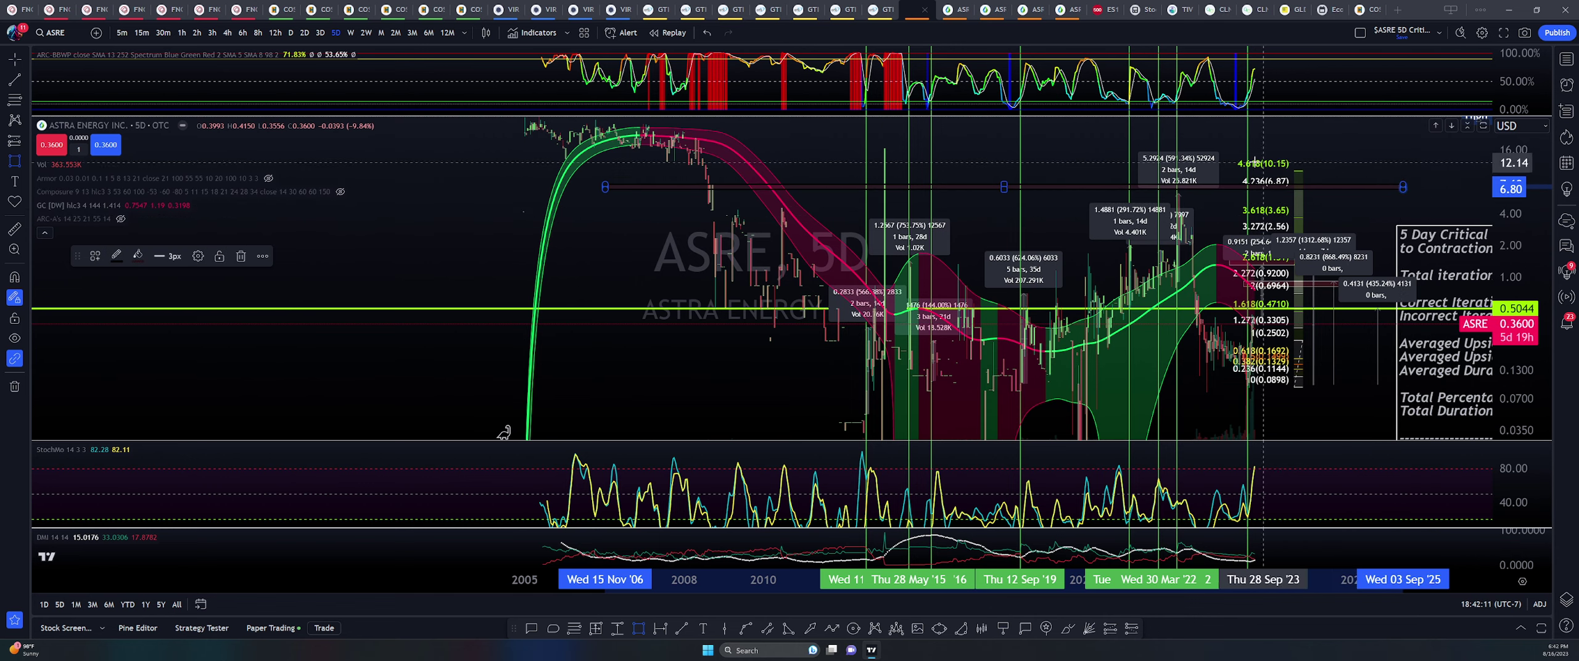
{"action": "scroll", "coordinate": [1138, 237], "scroll_direction": "up", "scroll_amount": 2}
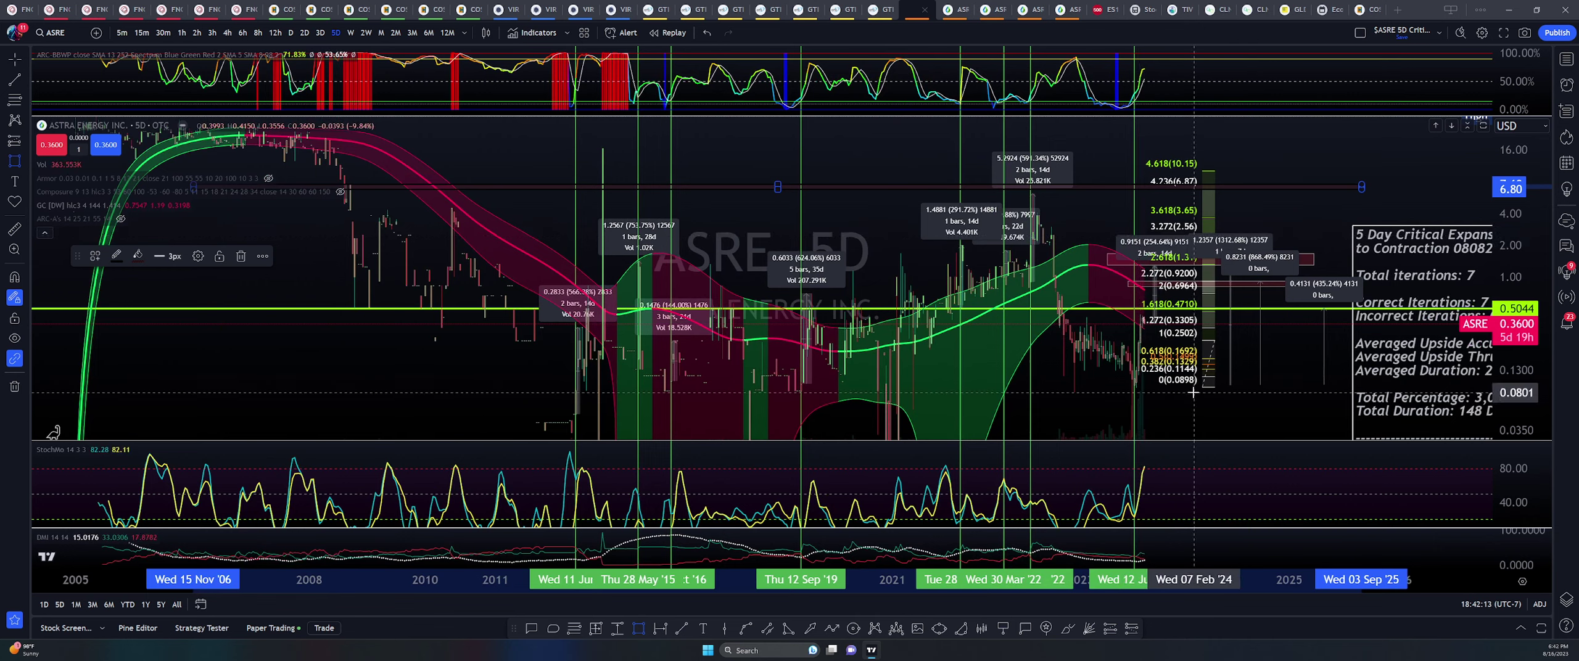
{"action": "scroll", "coordinate": [1048, 334], "scroll_direction": "up", "scroll_amount": 2}
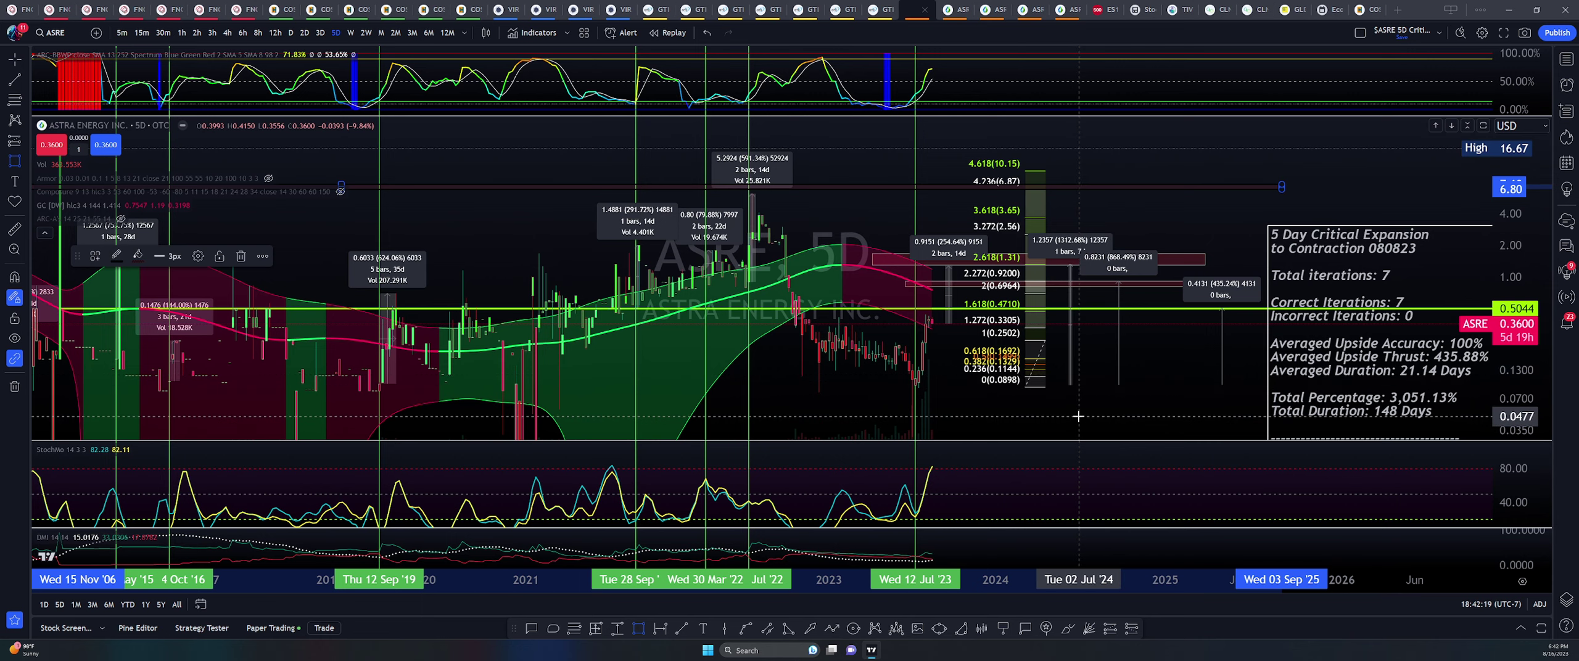
{"action": "key", "text": "Escape"}
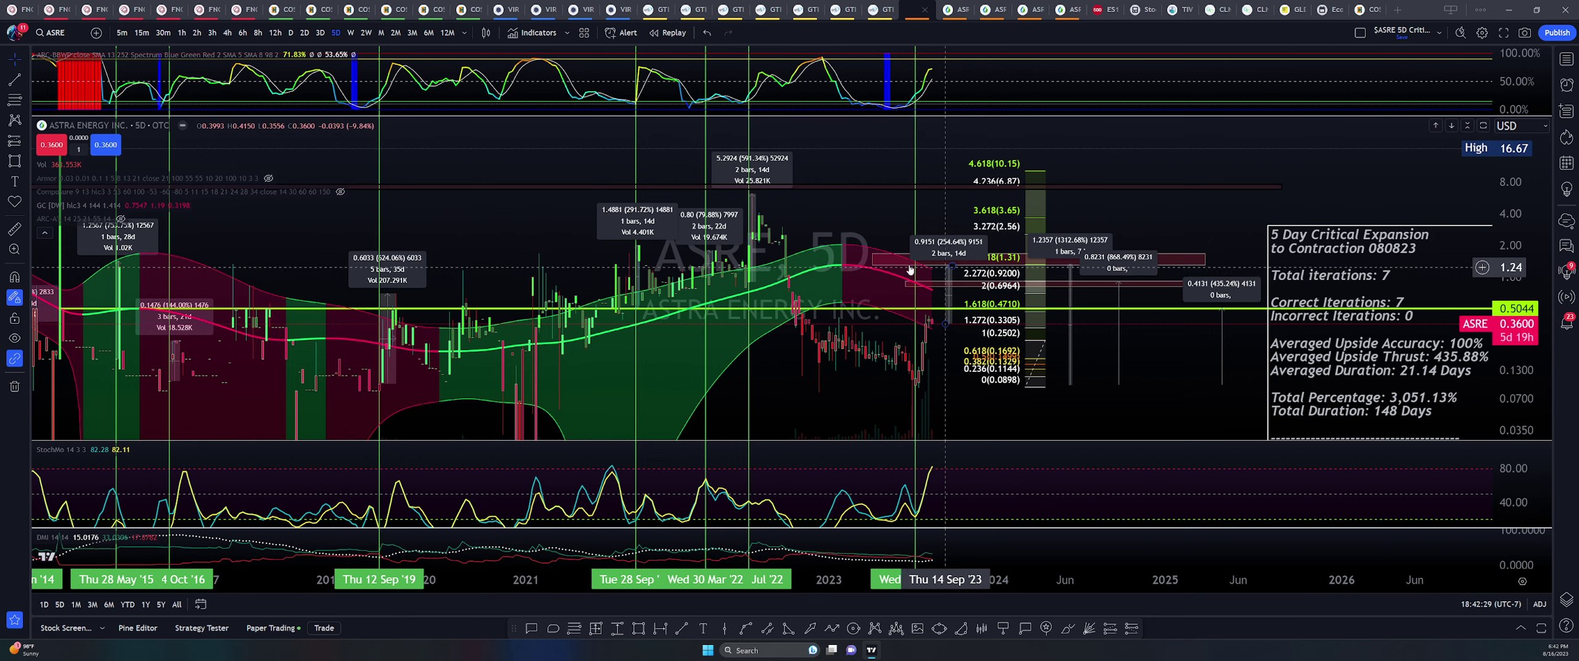
Step: Review the projected upside targets and the recent 5-day price action relative to the Fibonacci levels and resistance zones
{"action": "left_click_drag", "start_coordinate": [946, 364], "coordinate": [947, 300]}
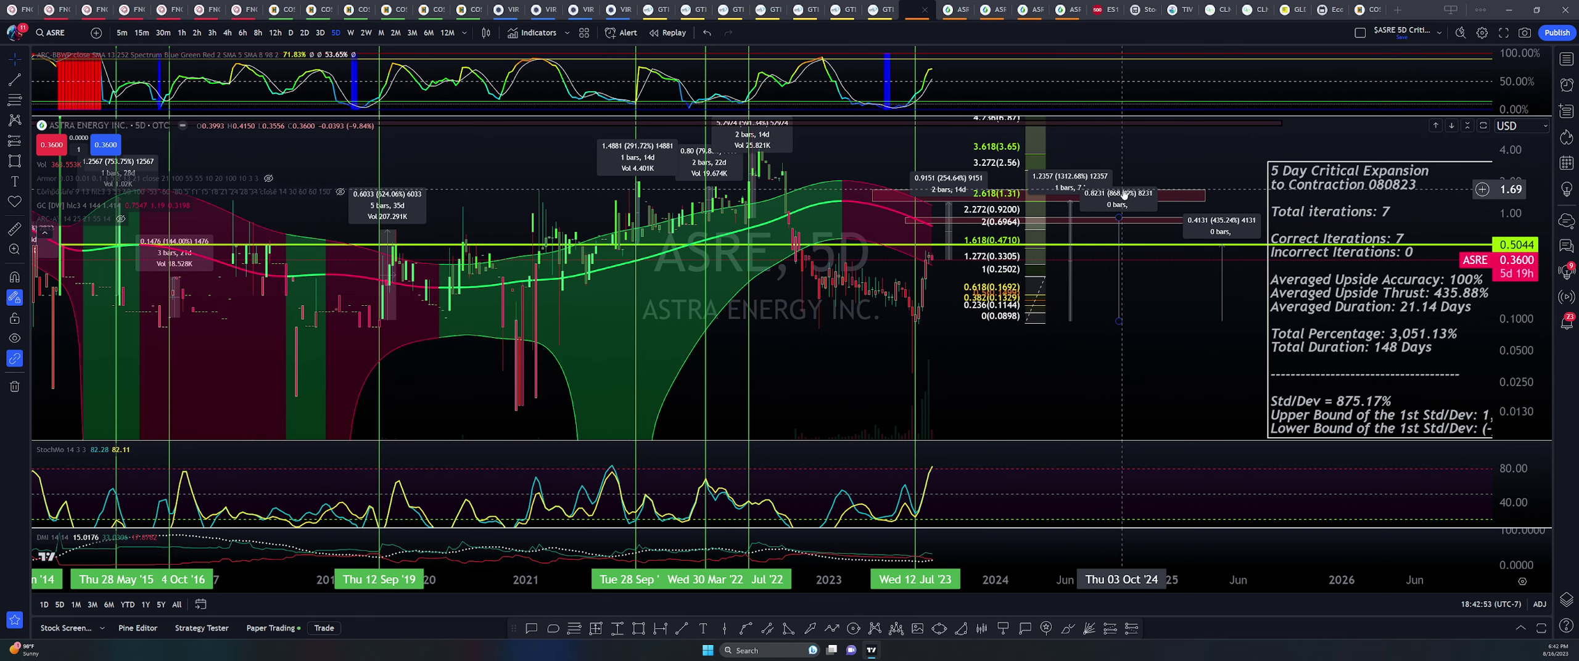
{"action": "scroll", "coordinate": [993, 351], "scroll_direction": "up", "scroll_amount": 5}
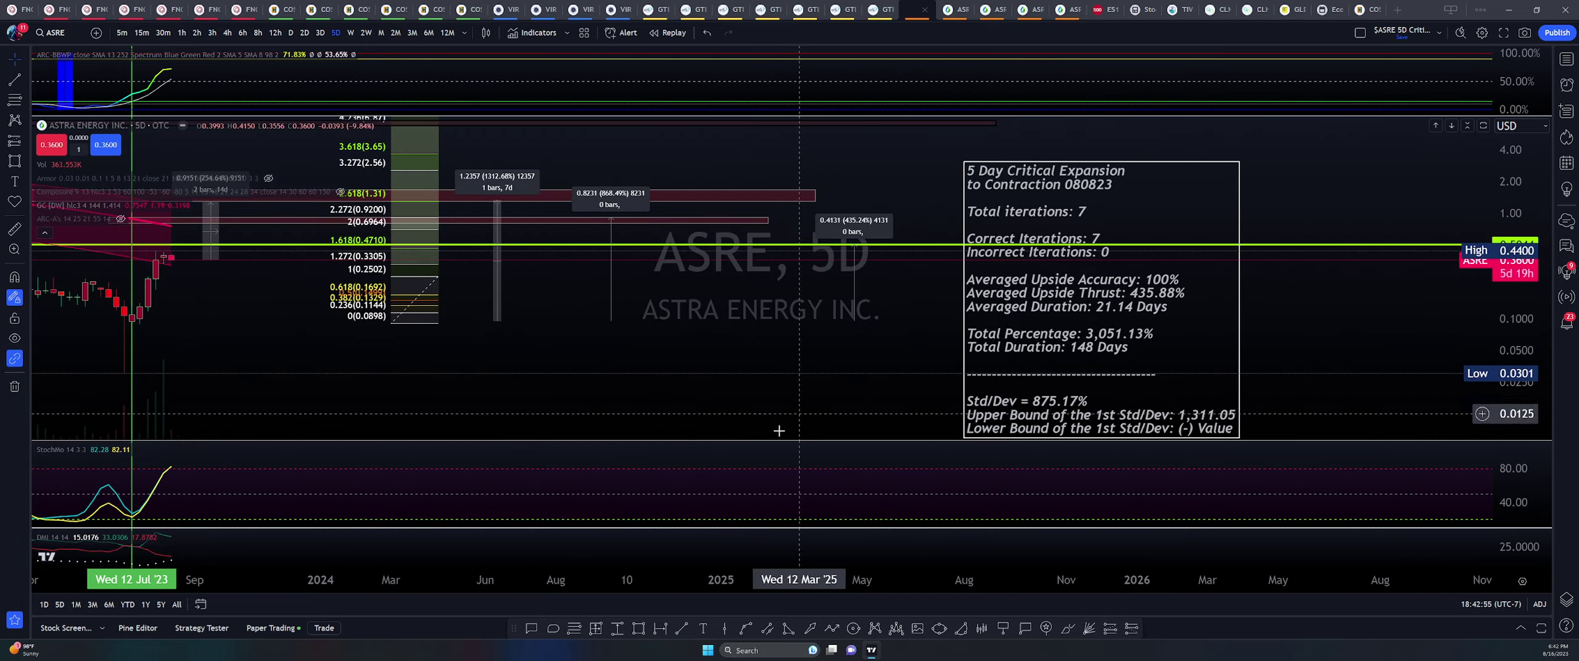
{"action": "scroll", "coordinate": [993, 351], "scroll_direction": "left", "scroll_amount": 3}
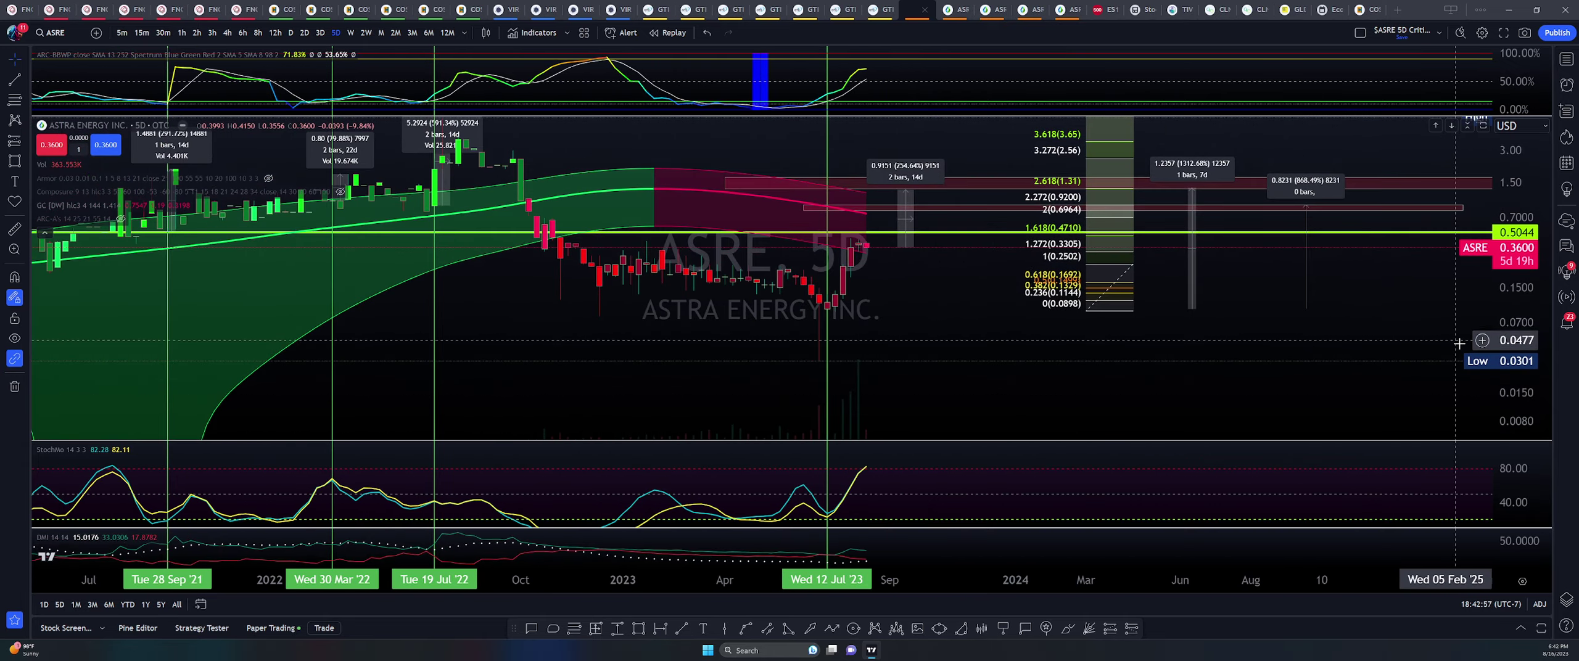
{"action": "scroll", "coordinate": [1043, 305], "scroll_direction": "left", "scroll_amount": 2}
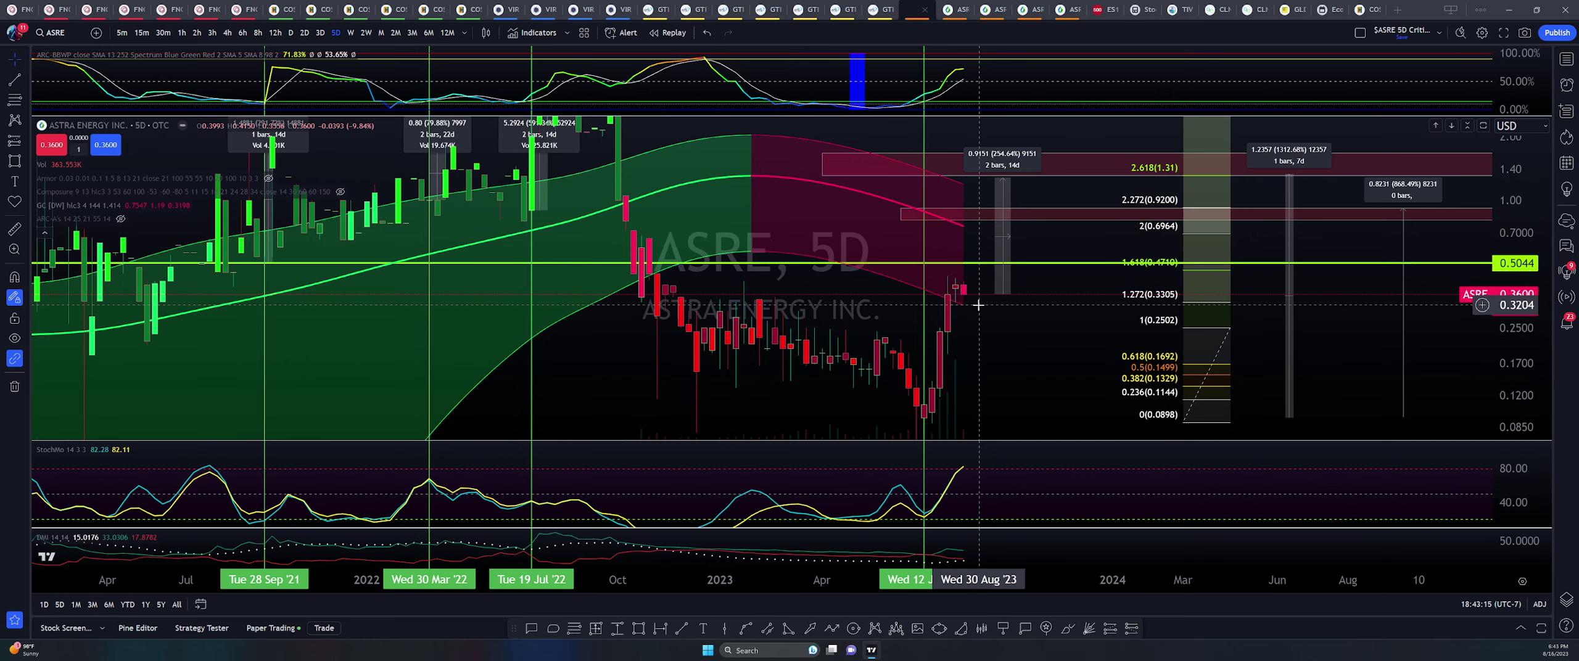
Step: Switch to the ASRE 2-month chart and review its price relative to the mean line, then leave it
{"action": "left_click", "coordinate": [1032, 11]}
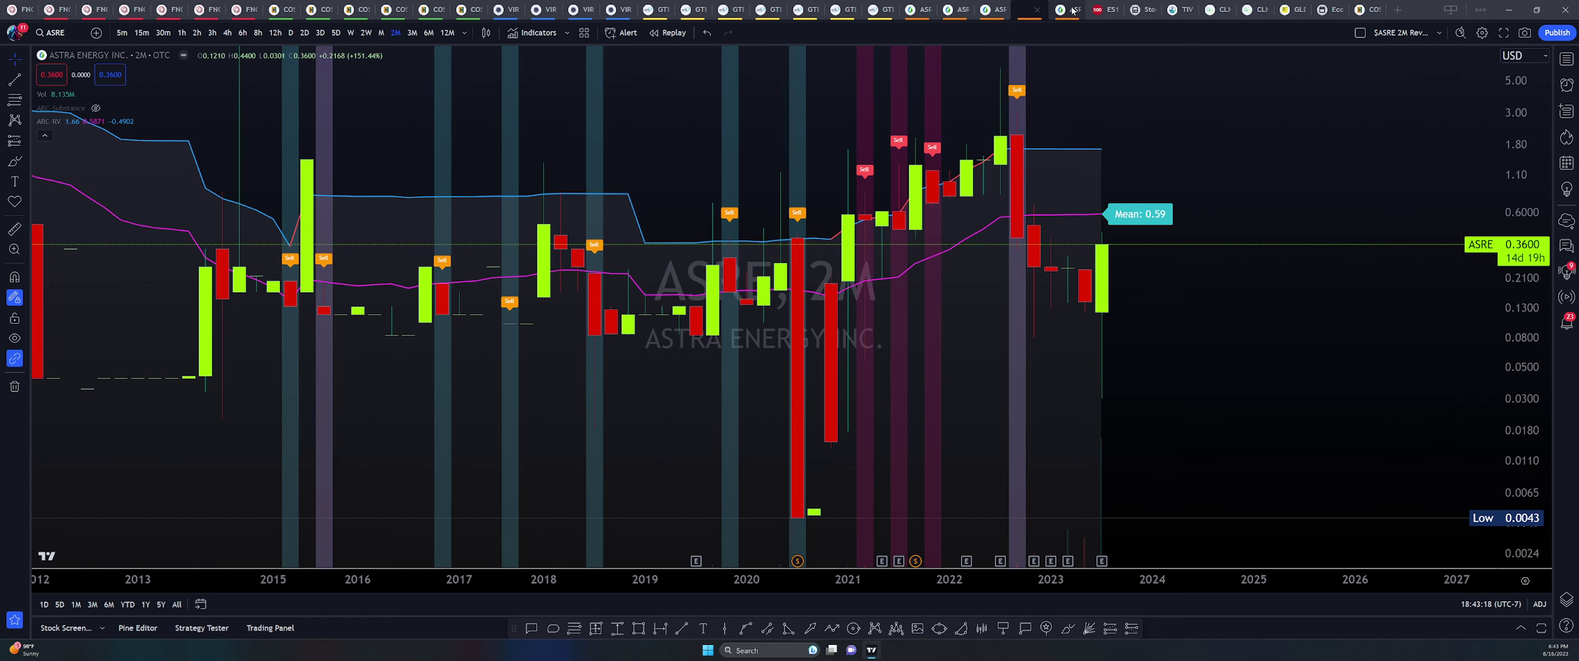
{"action": "left_click", "coordinate": [1064, 10]}
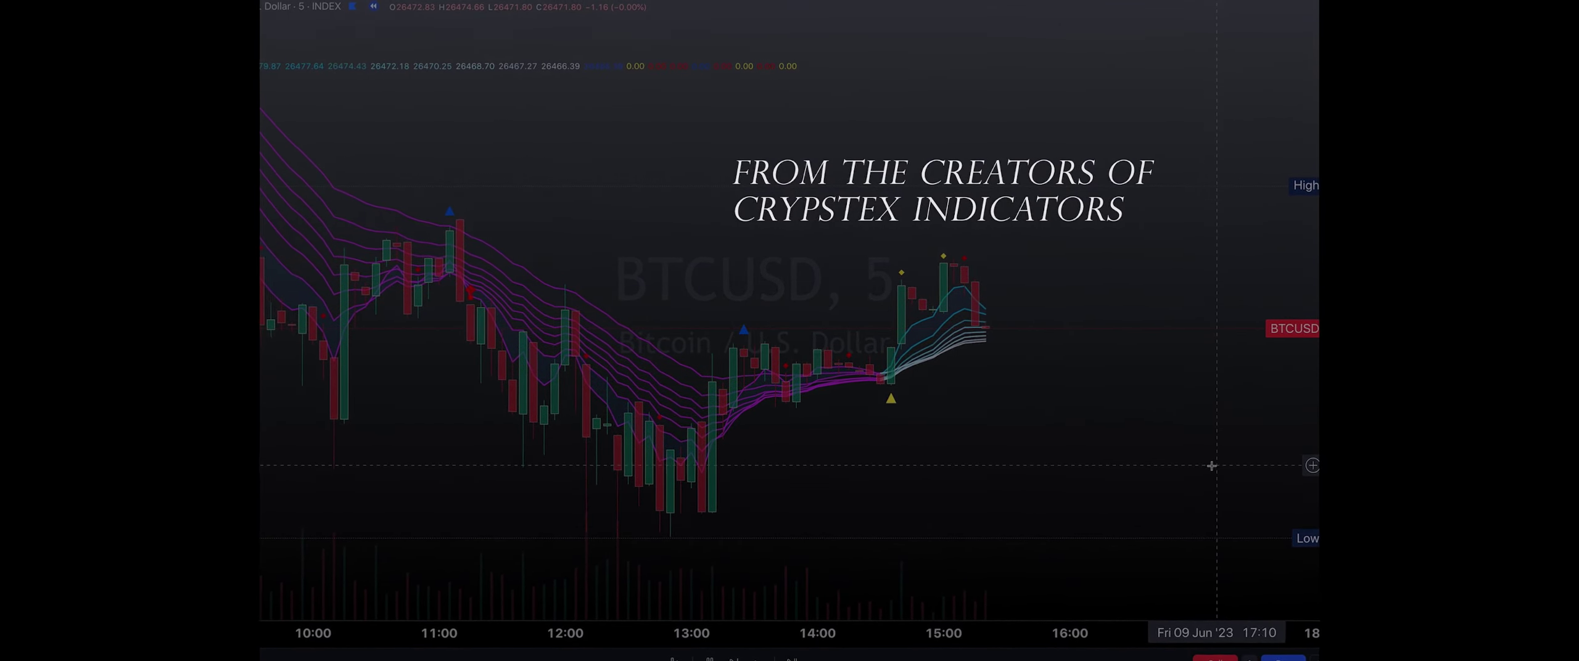
{"action": "left_click_drag", "start_coordinate": [1205, 461], "coordinate": [1159, 432]}
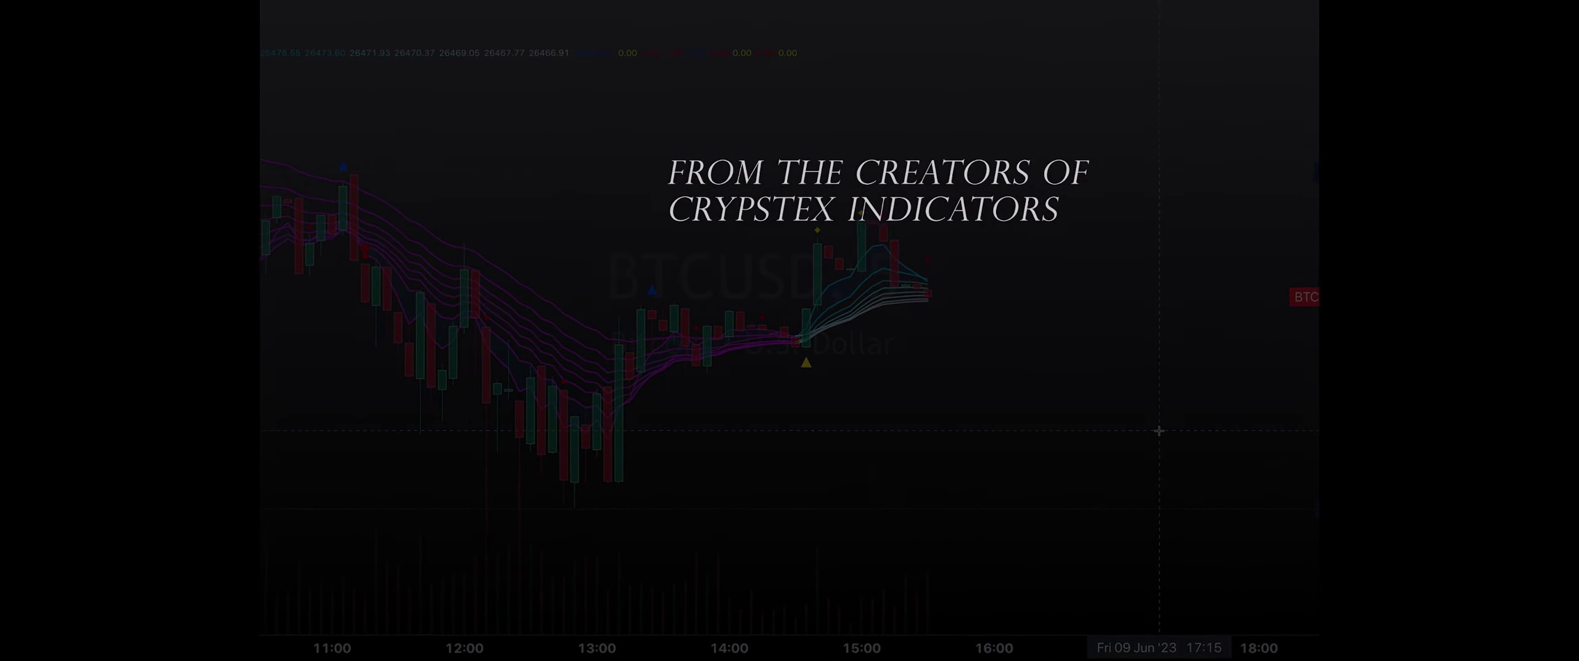